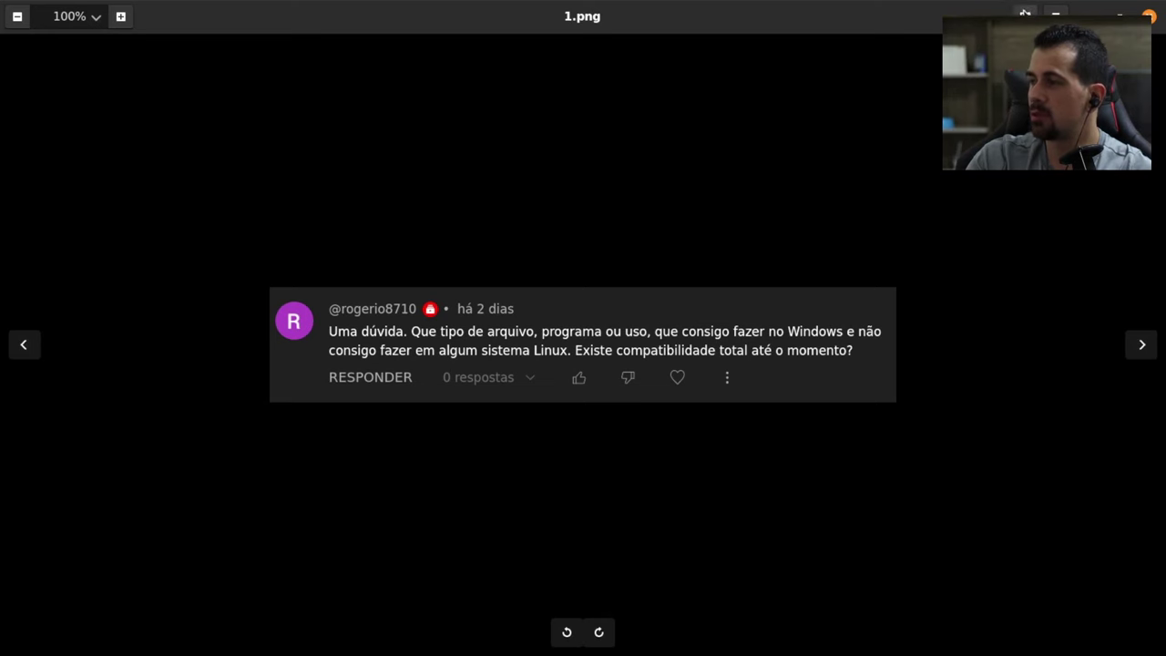
- Show the comment image 1.png in full screen to read the question, and leave the full-screen view
key(F11)
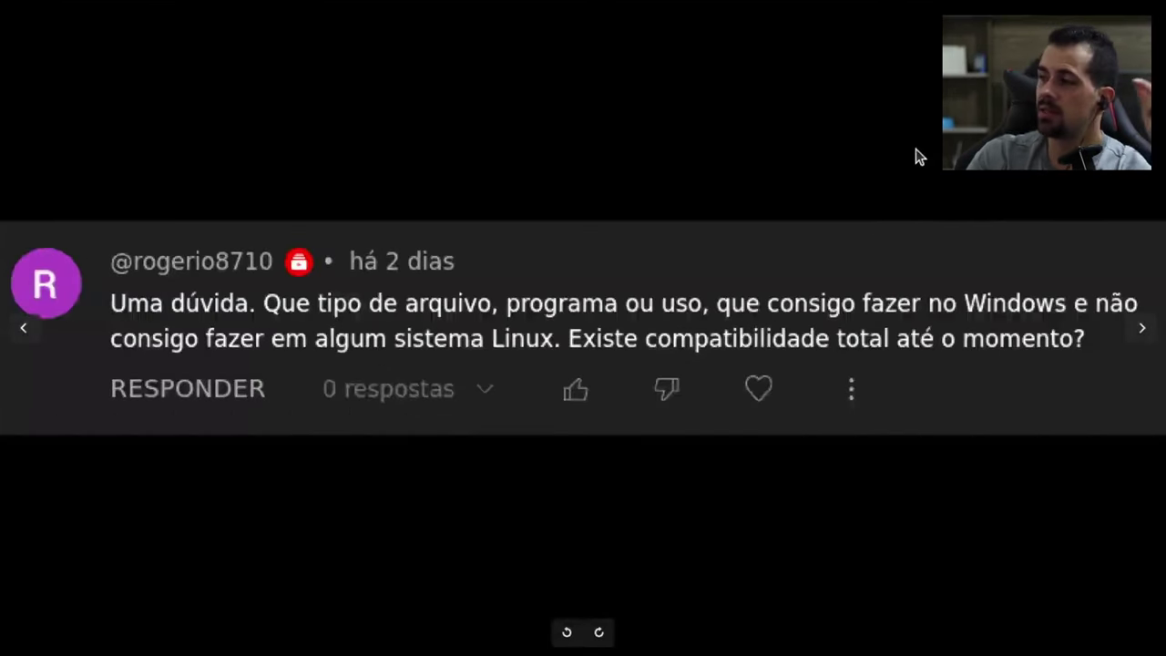
mouse_move(1019, 8)
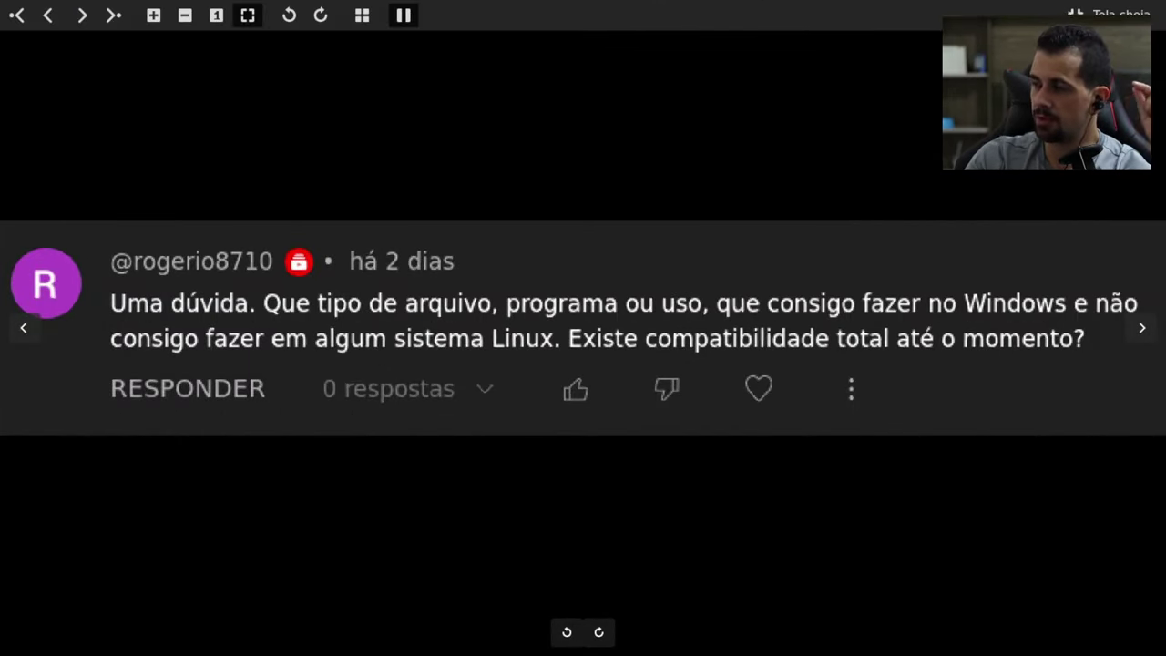
click(1075, 12)
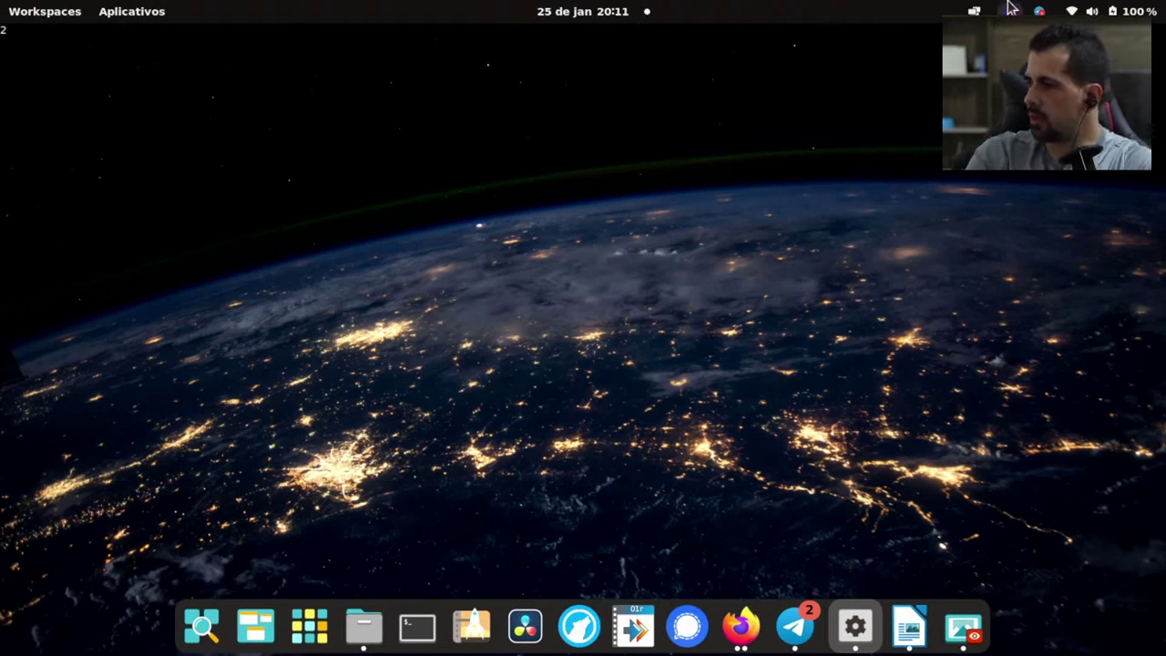
click(1010, 9)
click(616, 277)
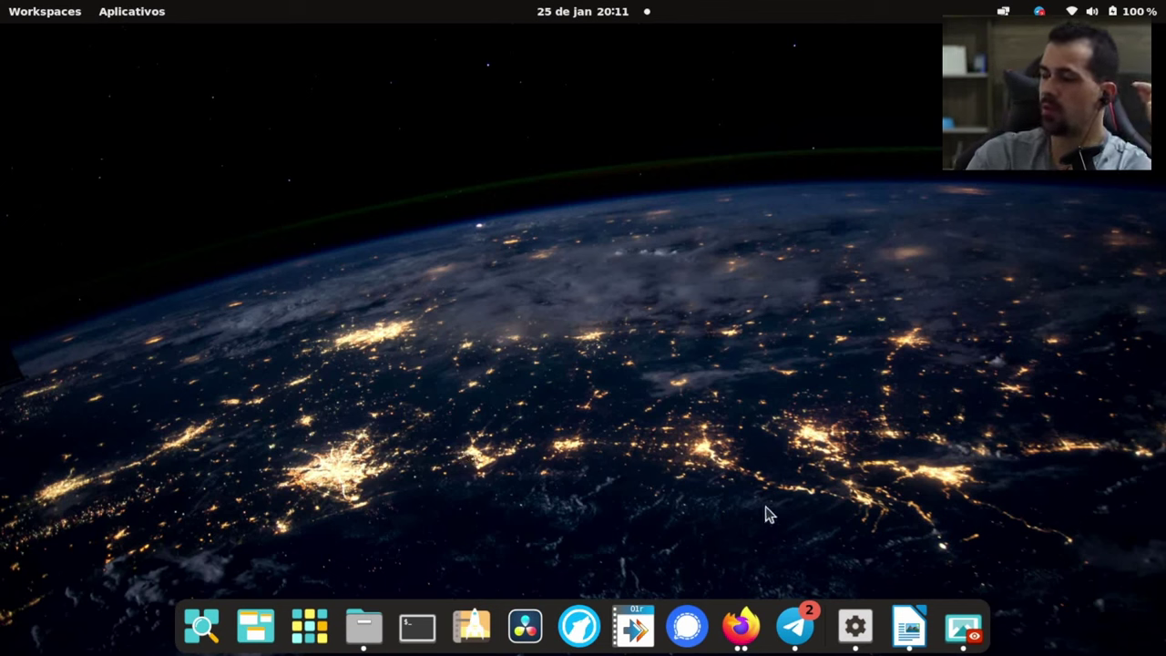
- Open the app store, search for chrome, and install Google Chrome from its details page
click(467, 628)
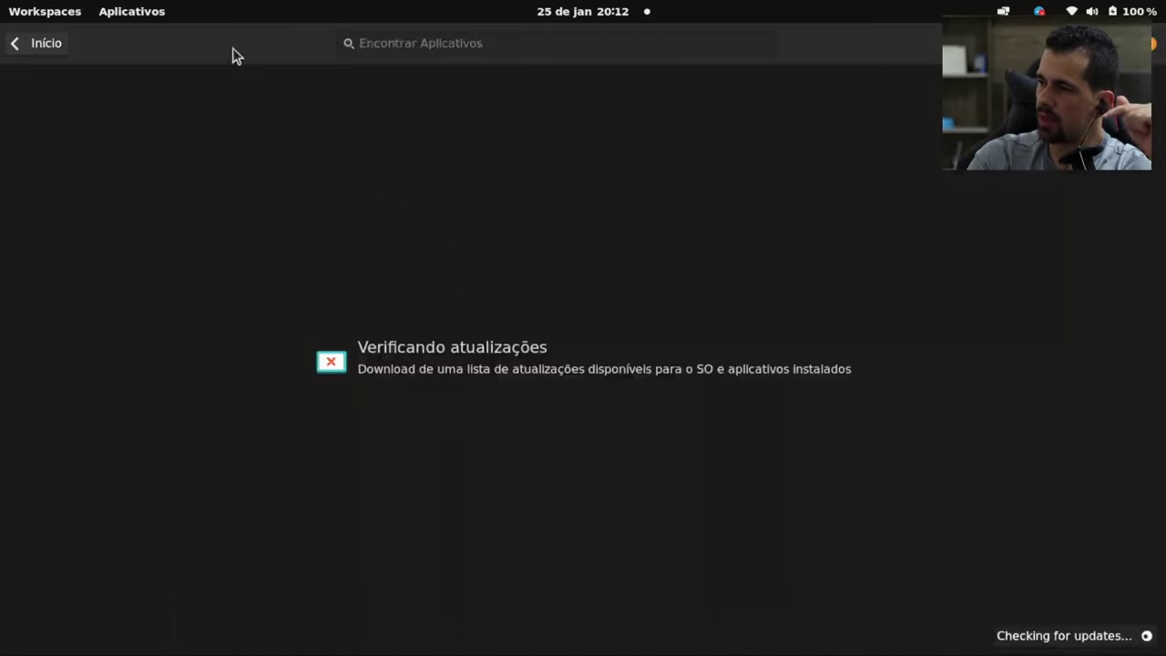
click(53, 44)
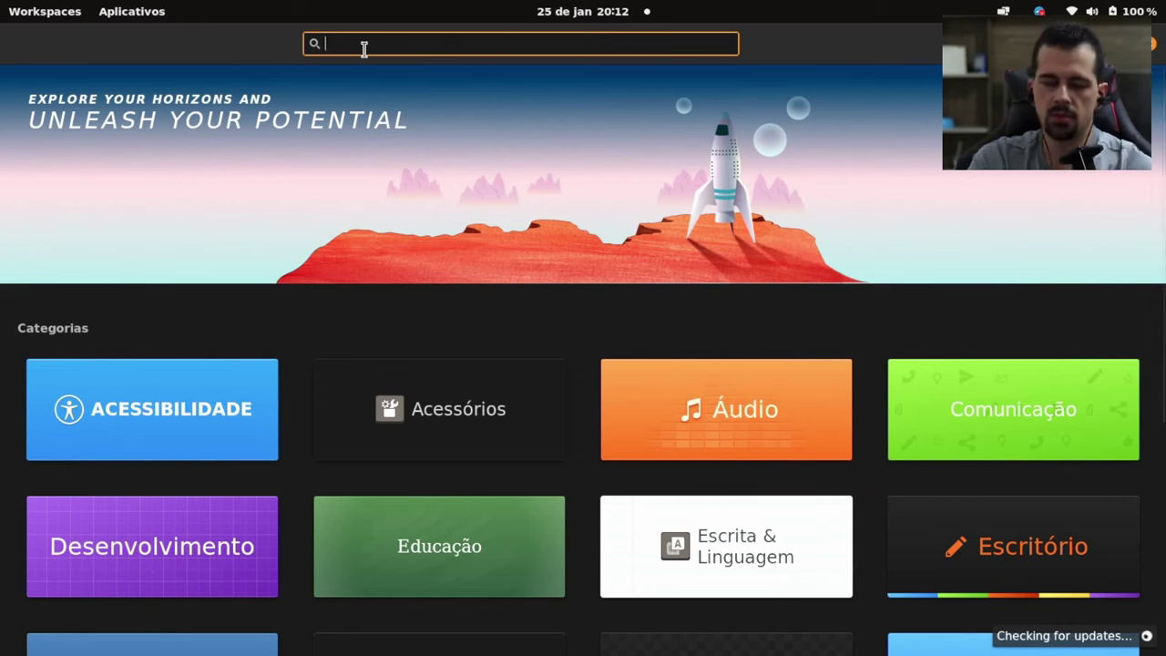
text(chro)
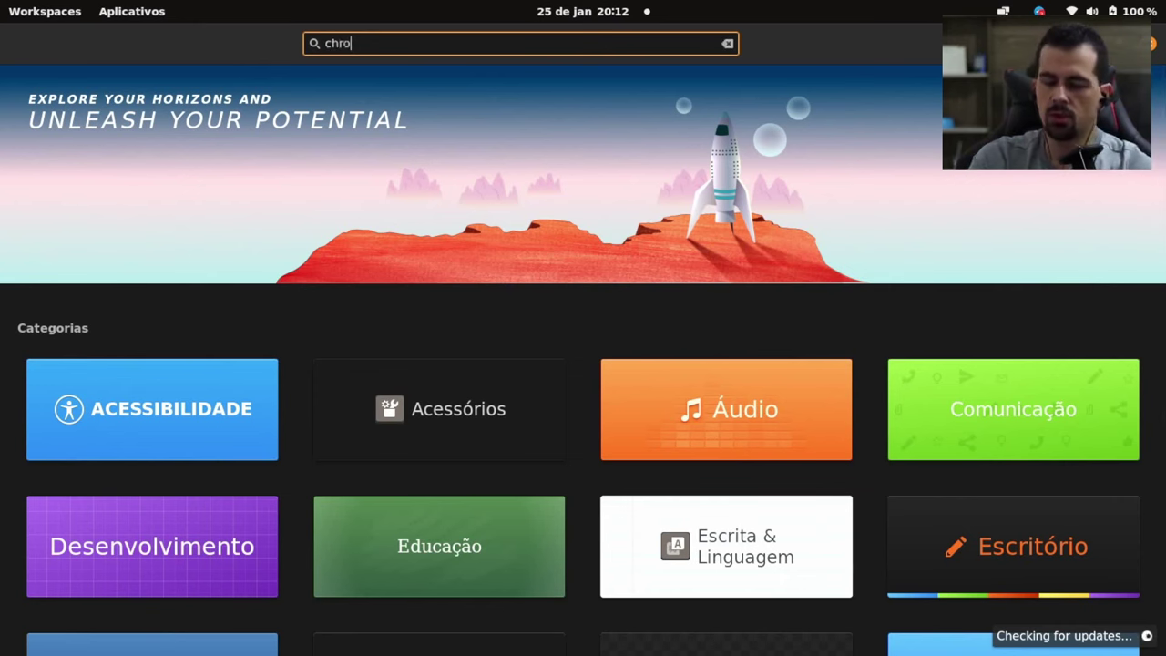
text(me)
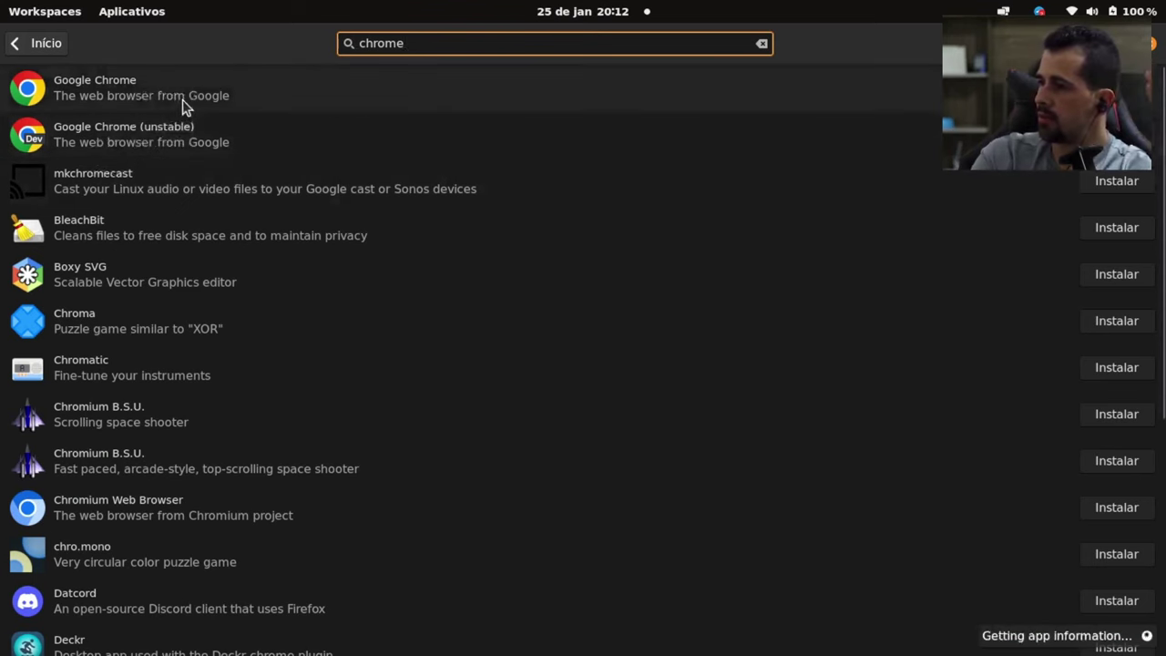
click(183, 100)
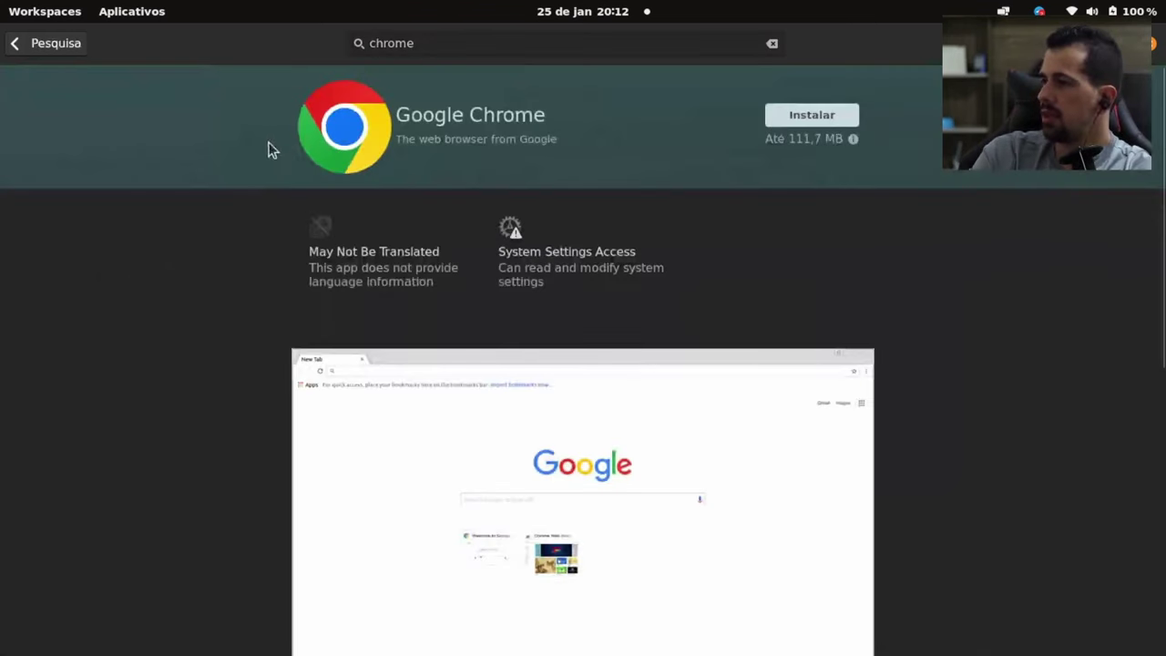
click(805, 117)
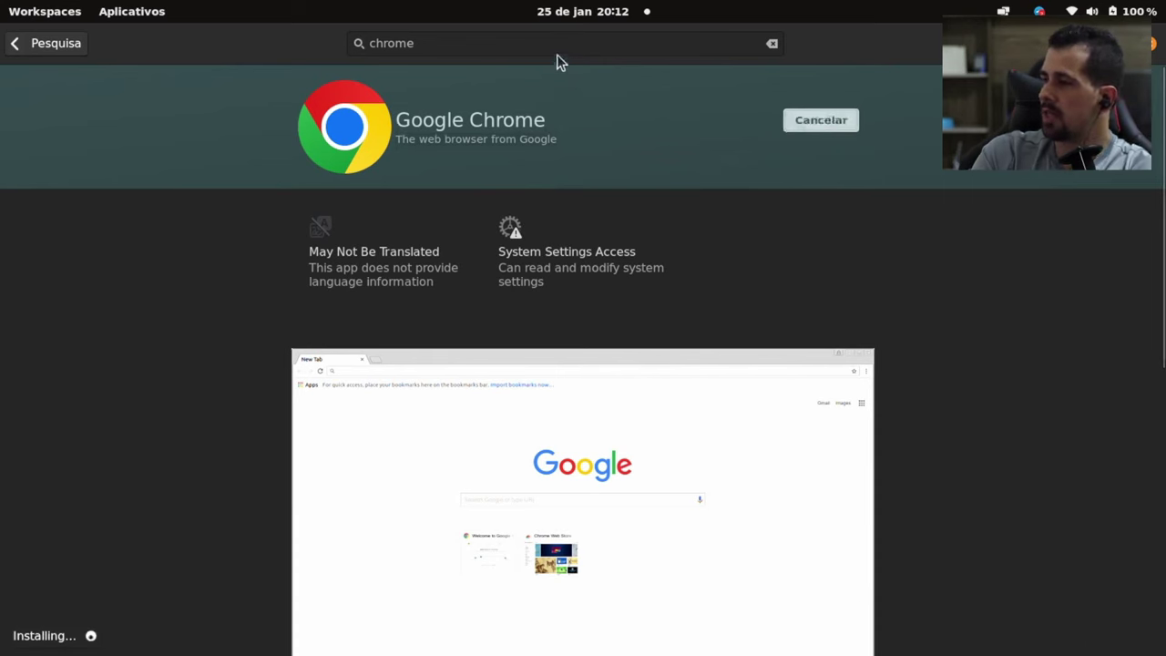
- Return to the store's search results, search for zoom, and open the Zoom app's details page
click(37, 43)
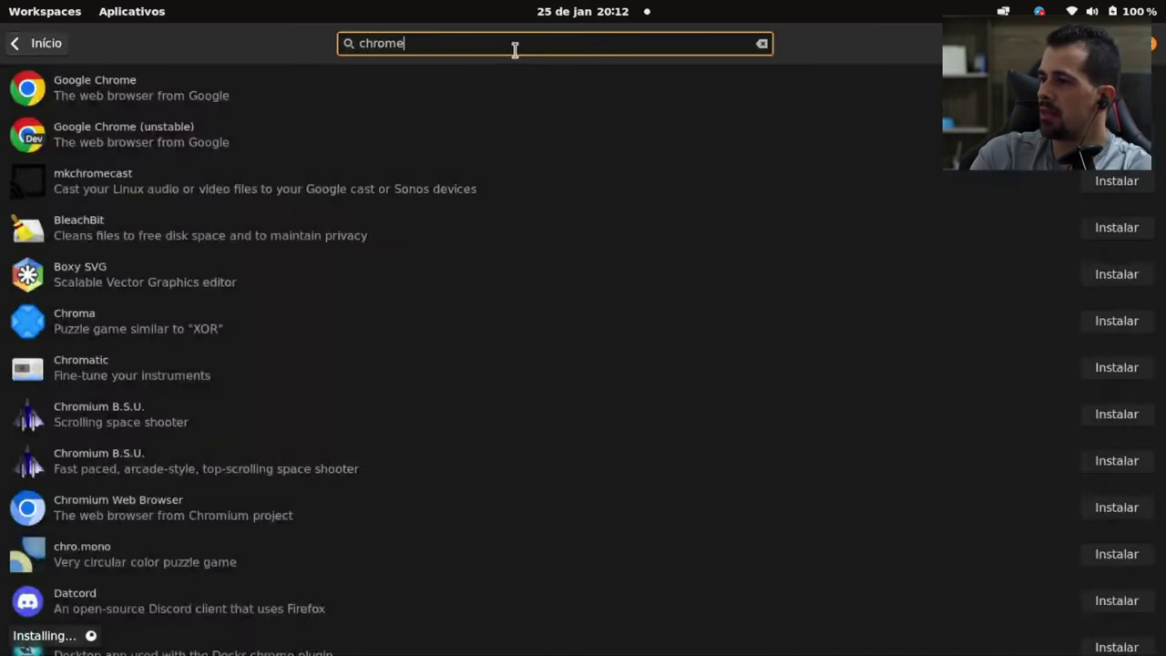
double_click(487, 45)
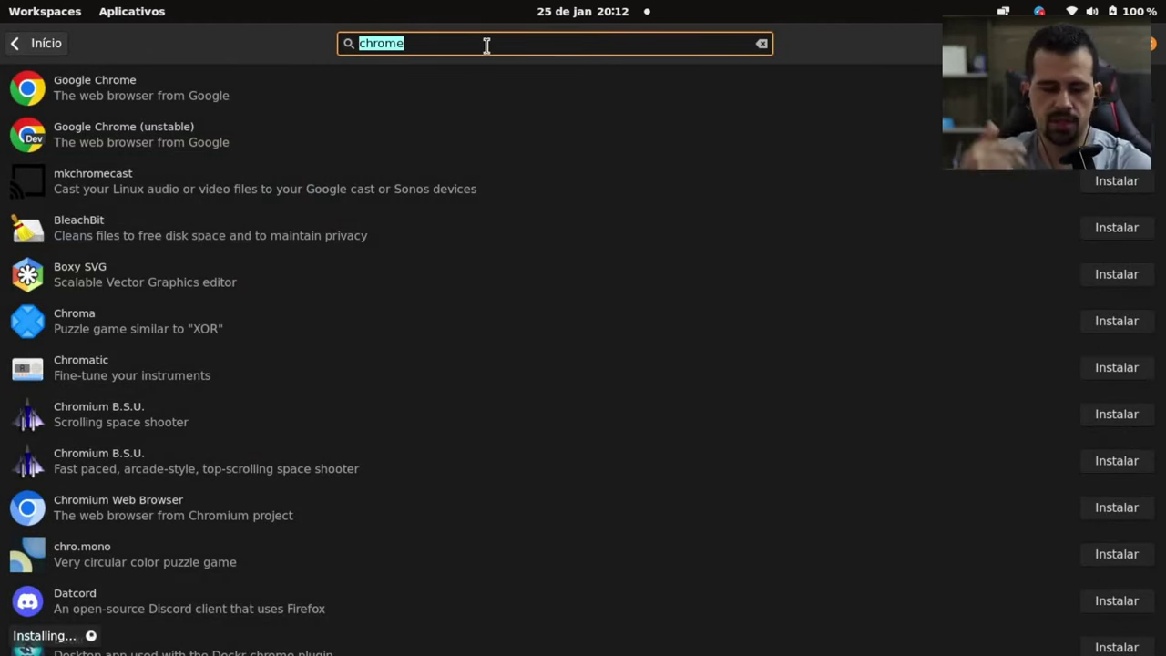
text(zoom)
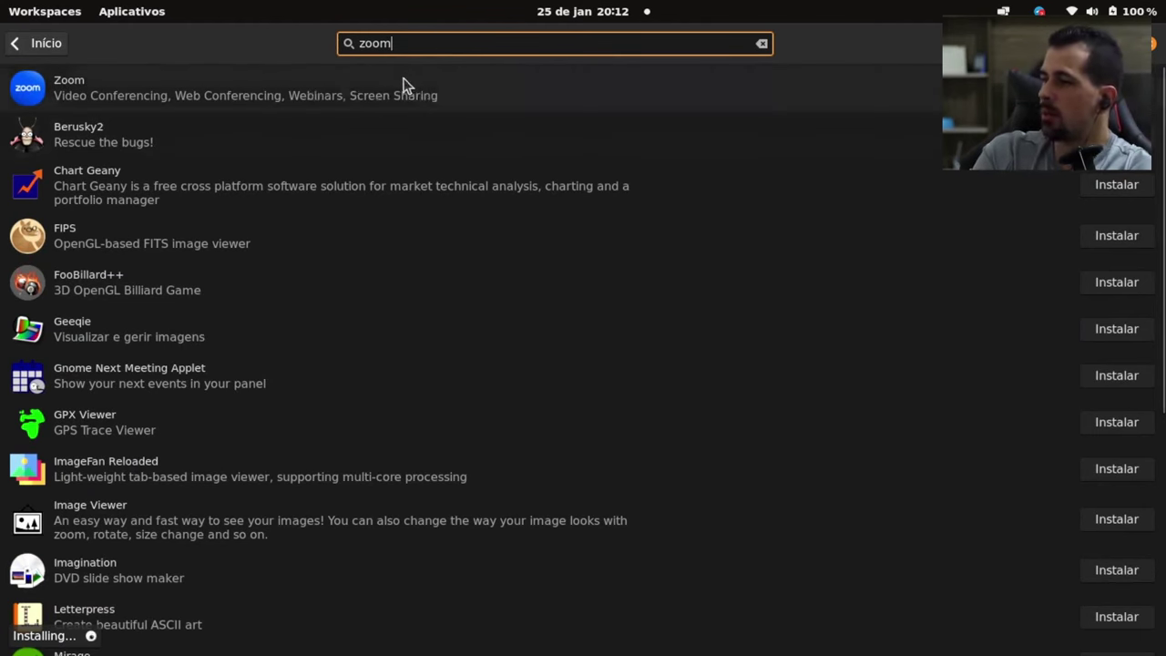
click(205, 83)
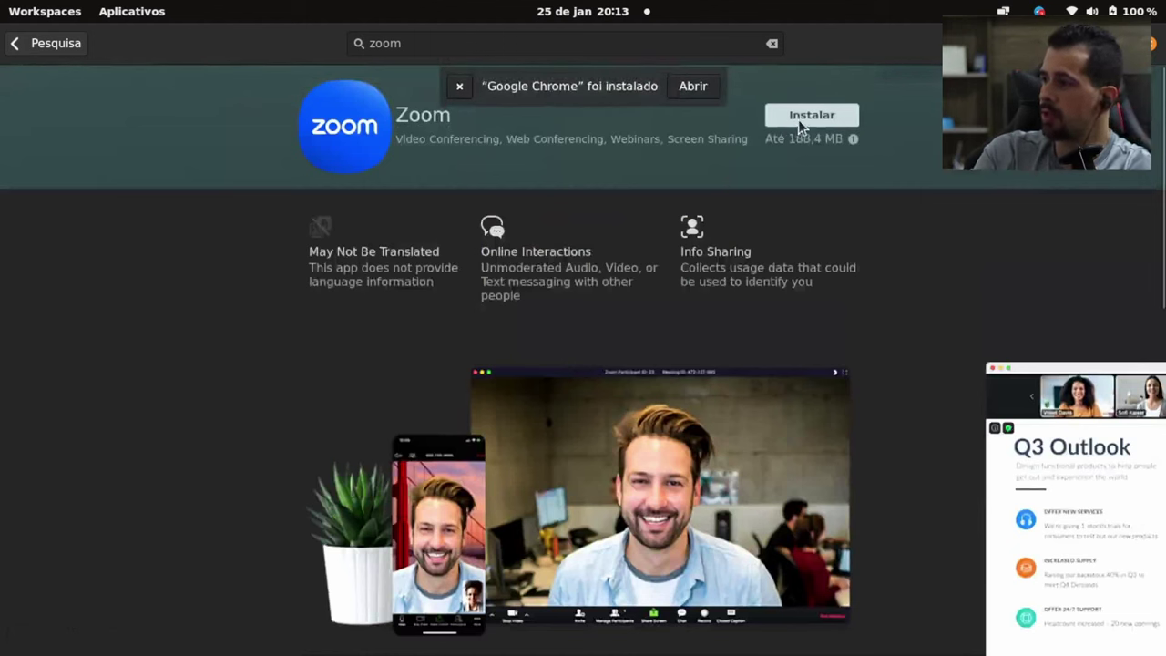
- Launch the newly installed Google Chrome and reposition its window as a smaller window over the app store
click(694, 88)
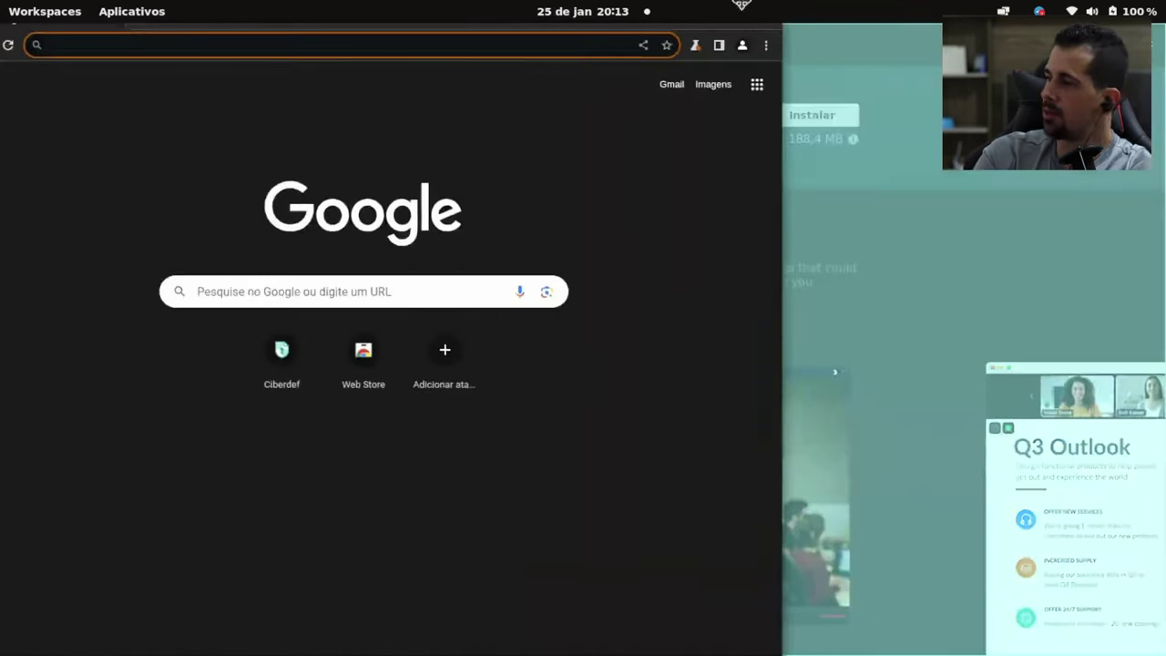
double_click(562, 36)
drag(562, 36, 388, 52)
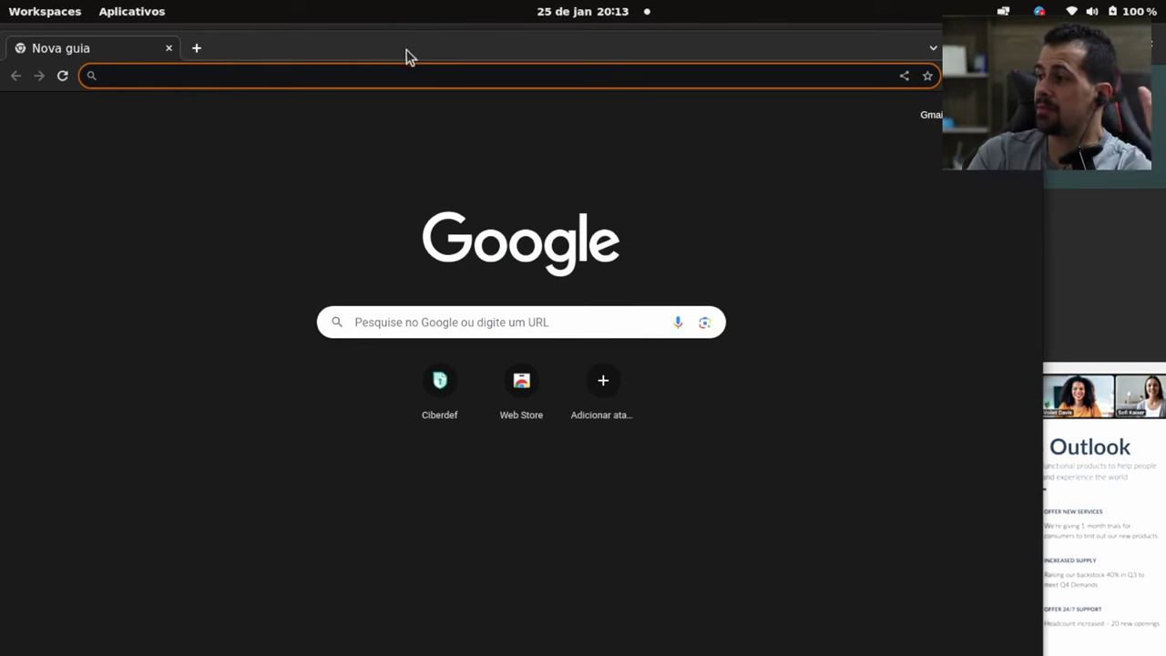
mouse_move(408, 57)
mouse_down()
mouse_move(434, 47)
mouse_move(386, 47)
mouse_up()
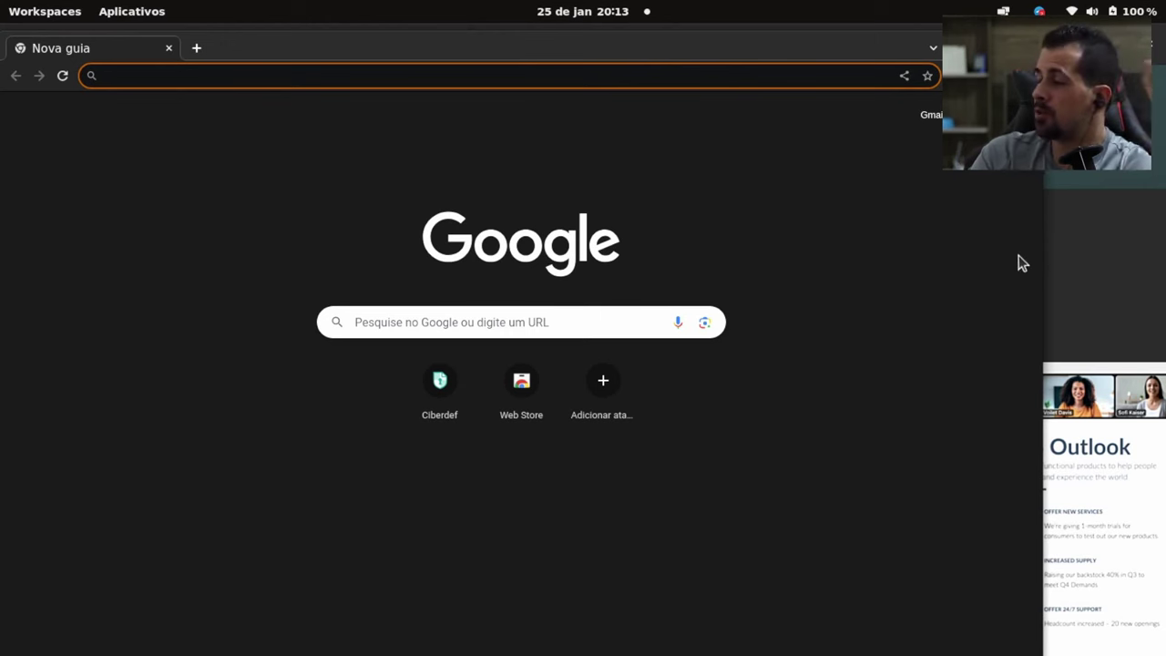
- Switch back to the app store, return to the zoom search results, and close the store and Google Chrome windows
click(1052, 276)
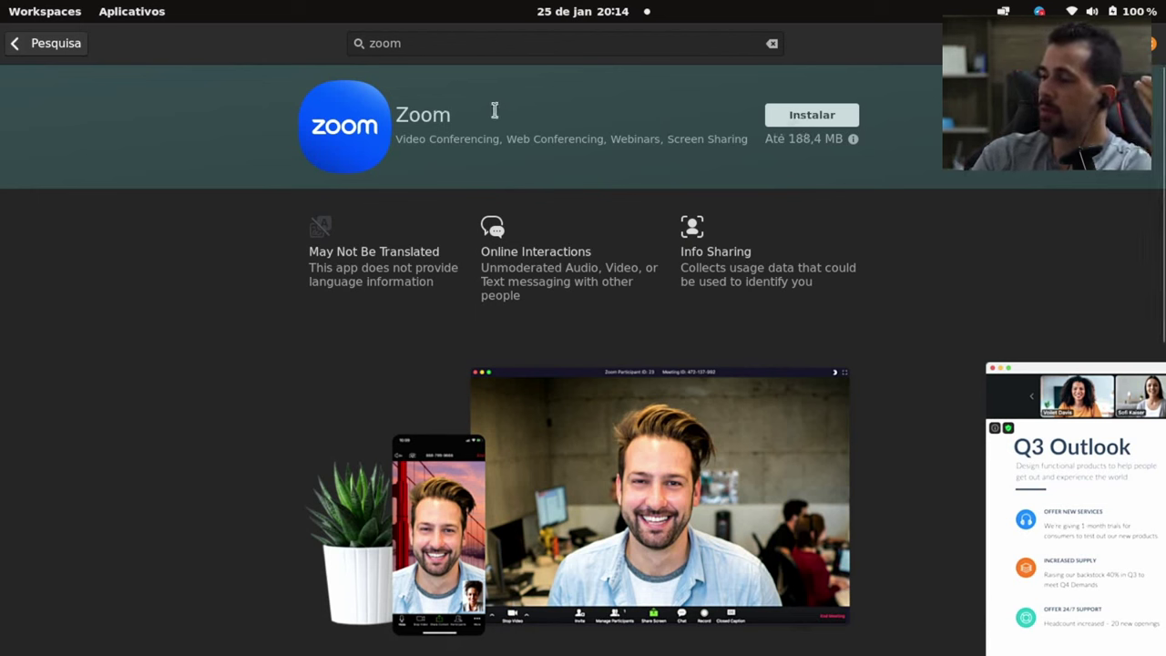
click(66, 43)
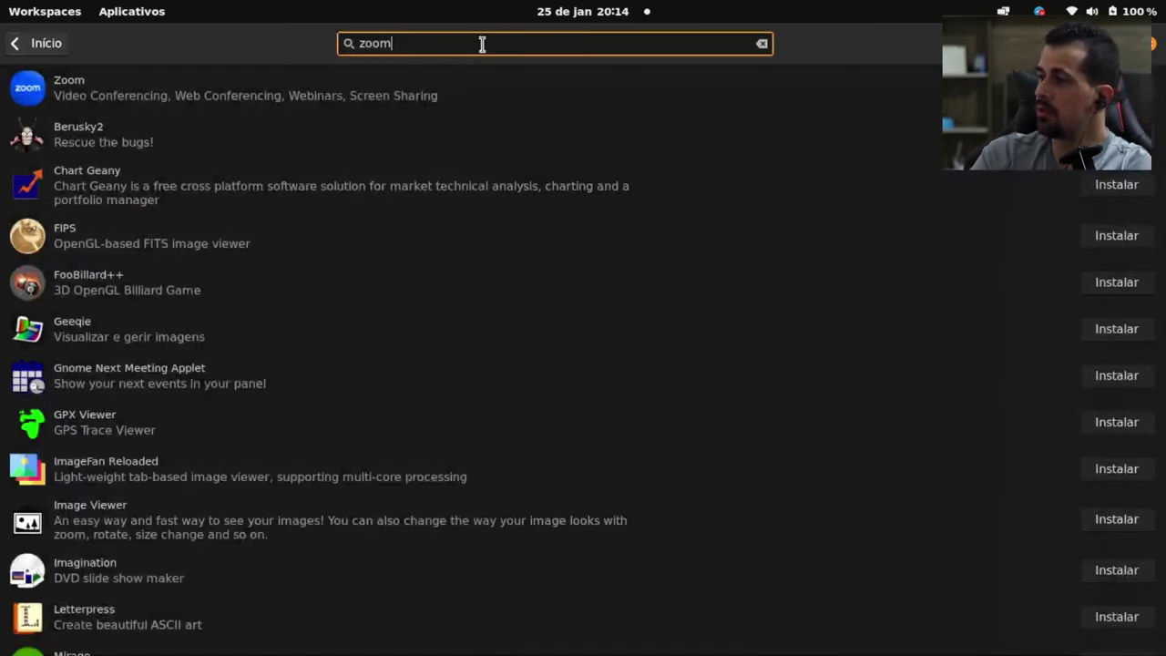
double_click(878, 40)
drag(839, 46, 588, 64)
key(alt+Tab)
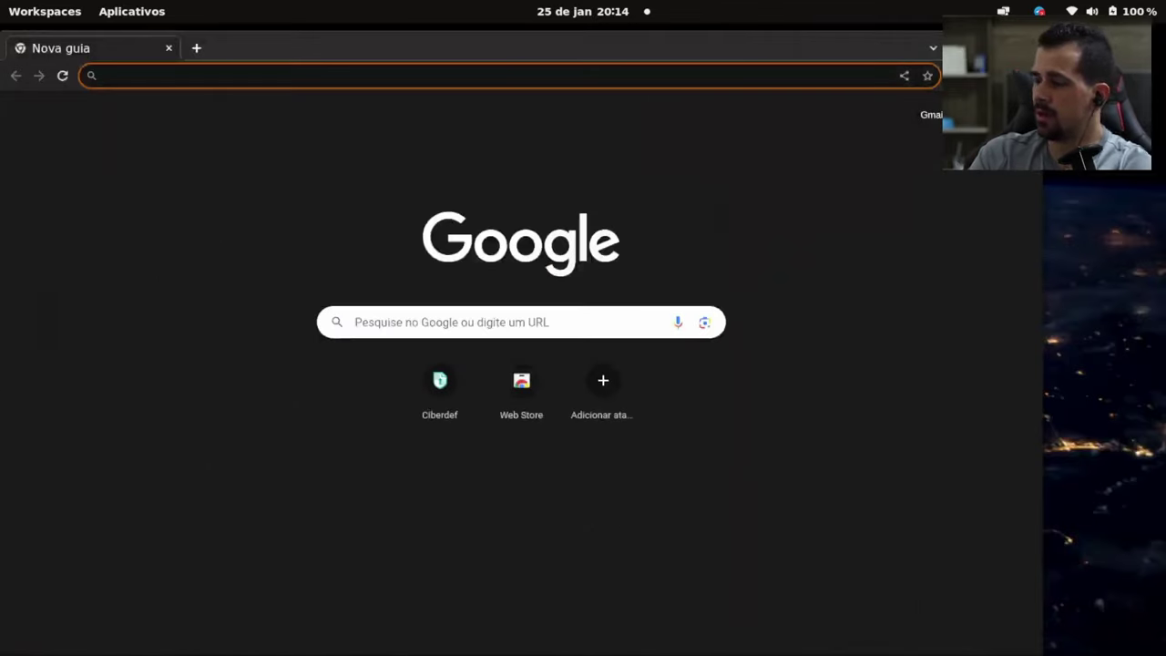
drag(961, 47, 733, 50)
click(790, 54)
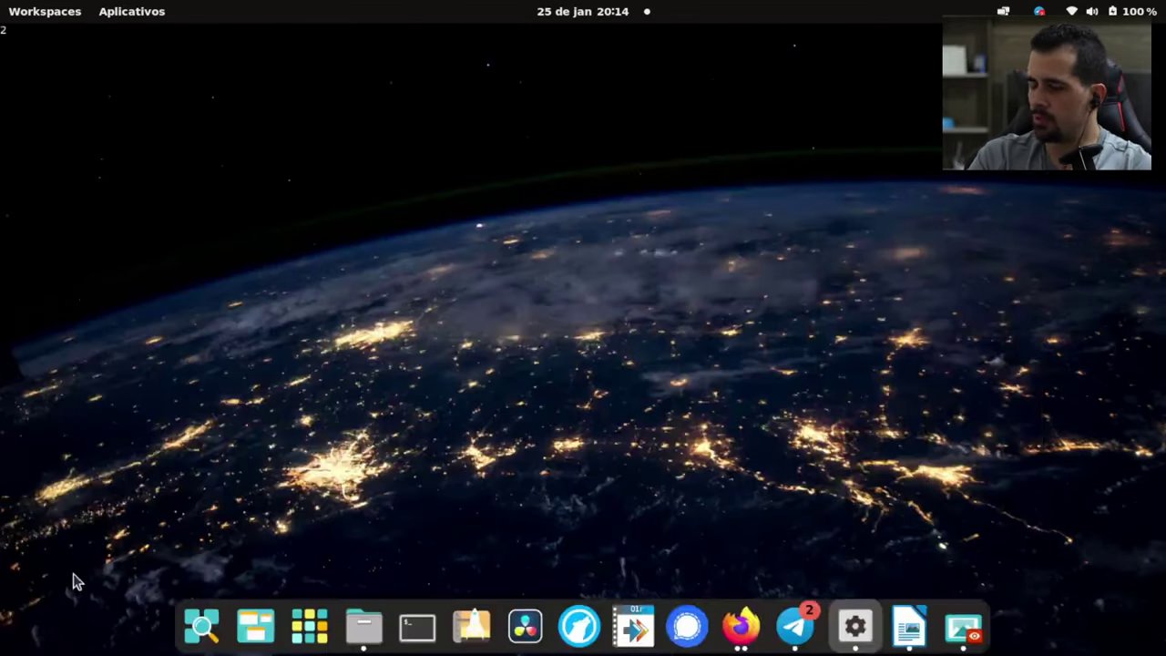
- Reopen the app store, search for chrome, uninstall Google Chrome, and close the store
click(471, 626)
text(chrome)
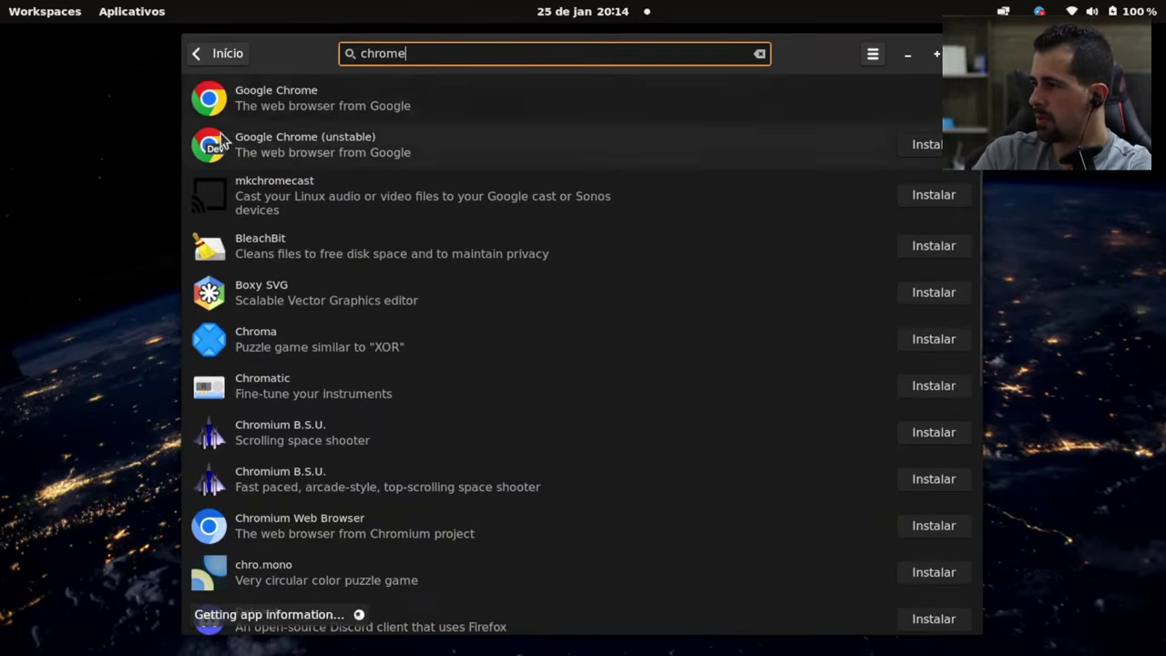
click(592, 94)
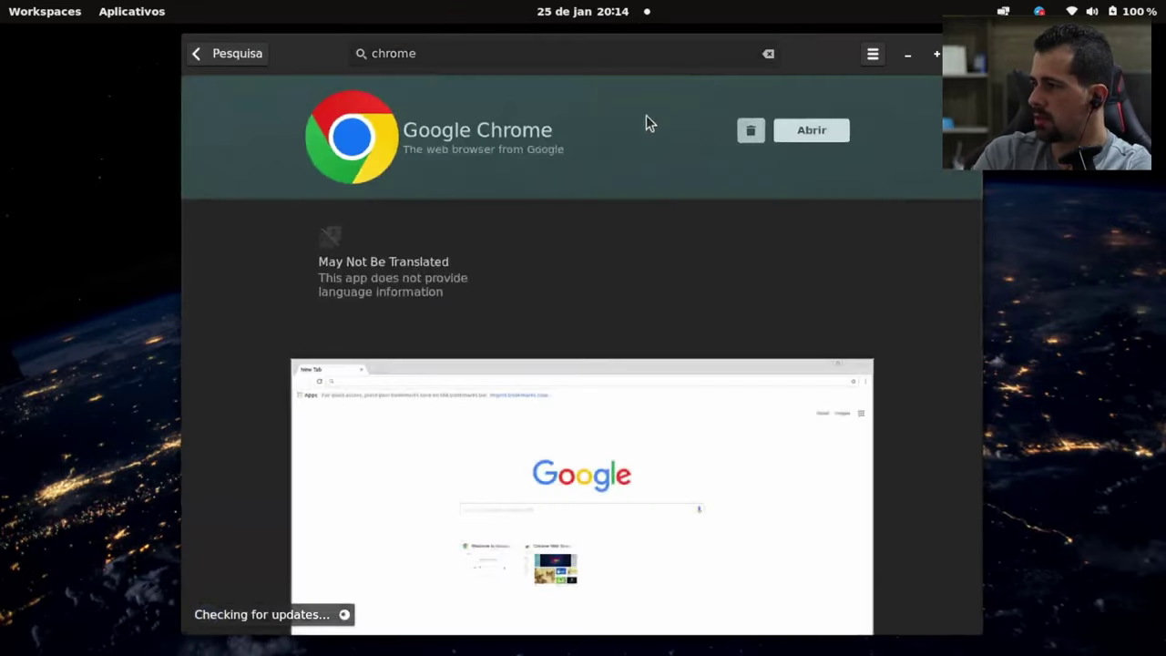
click(748, 130)
key(super+q)
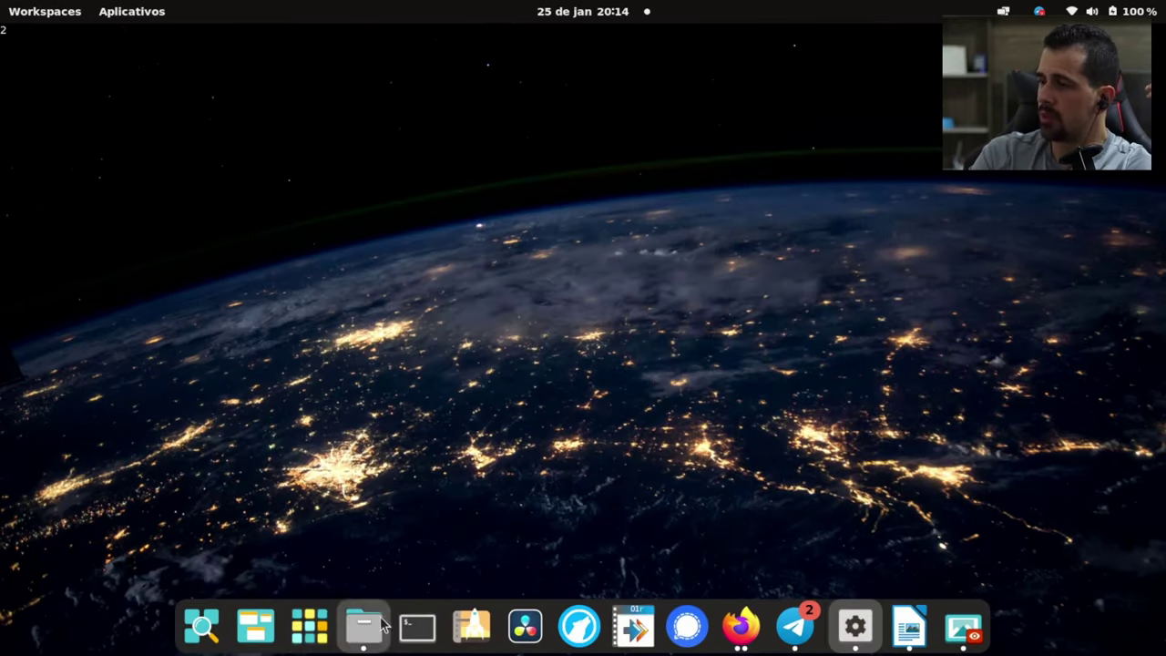
- Search the app store for jitsi, view the Jitsi Meet details page, and close the store
click(307, 635)
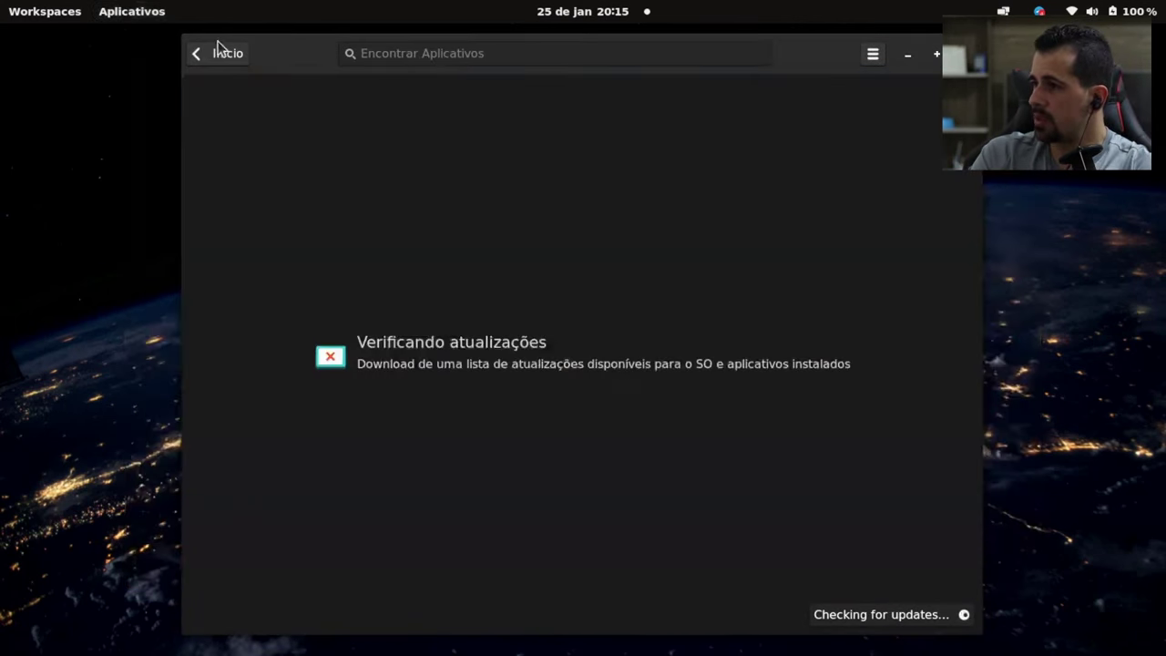
click(220, 49)
click(461, 51)
text(jitsi)
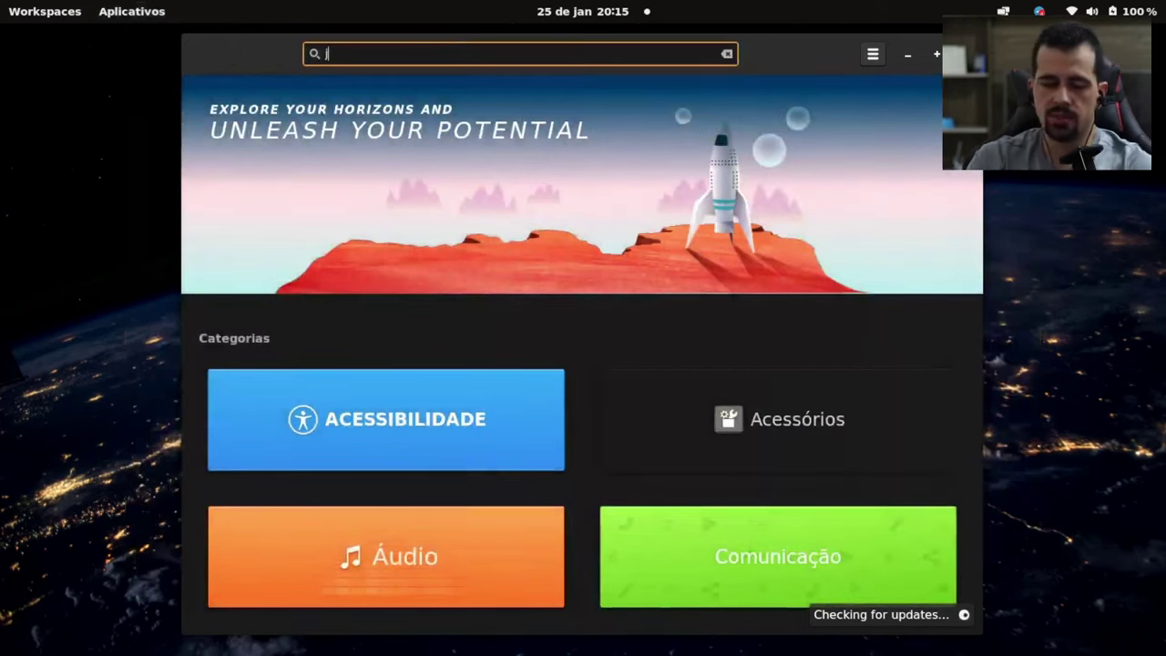
click(380, 98)
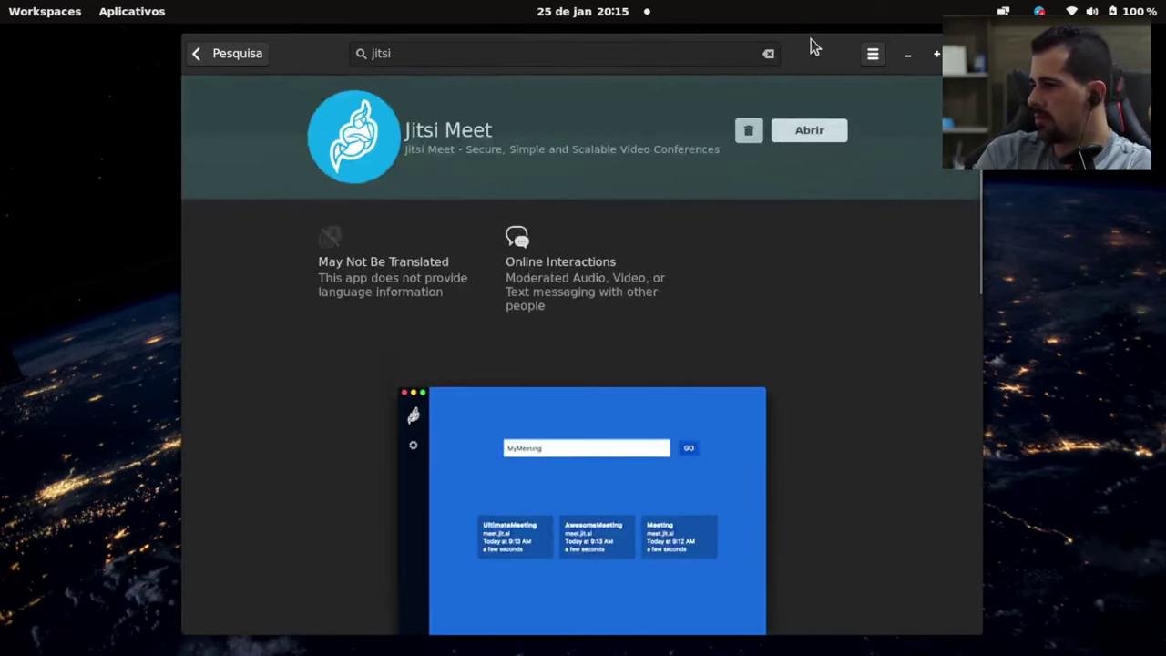
drag(811, 43, 689, 43)
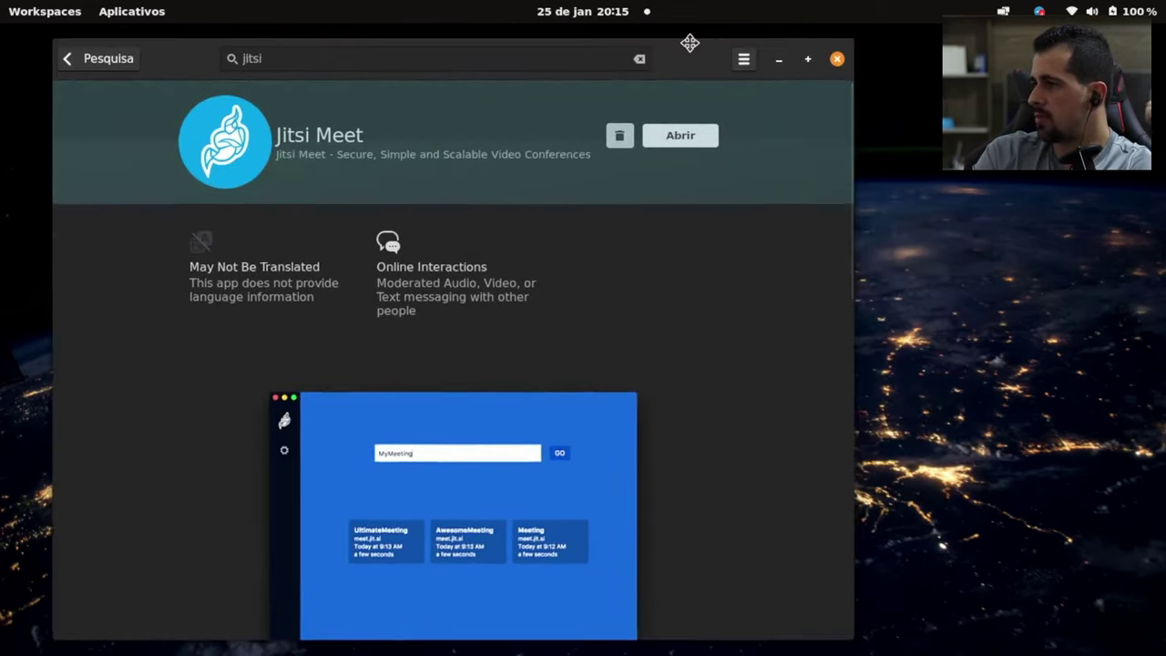
click(838, 60)
- Open the application library and examine the apps in its Browsers and Office folders
click(310, 626)
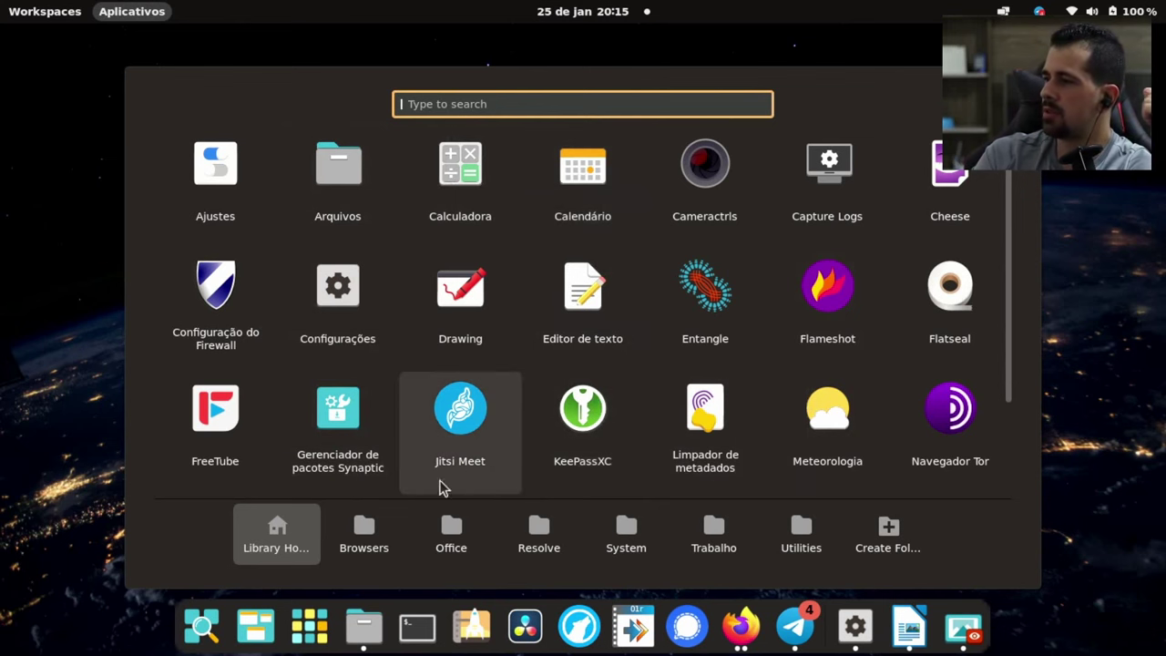
click(364, 530)
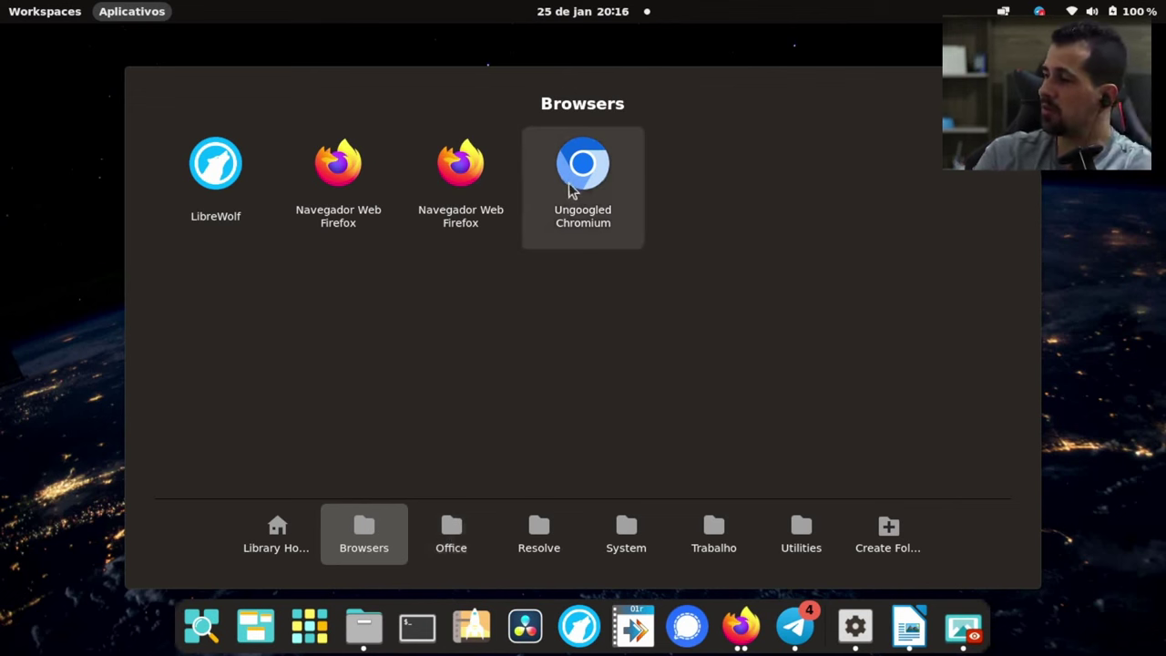
click(449, 539)
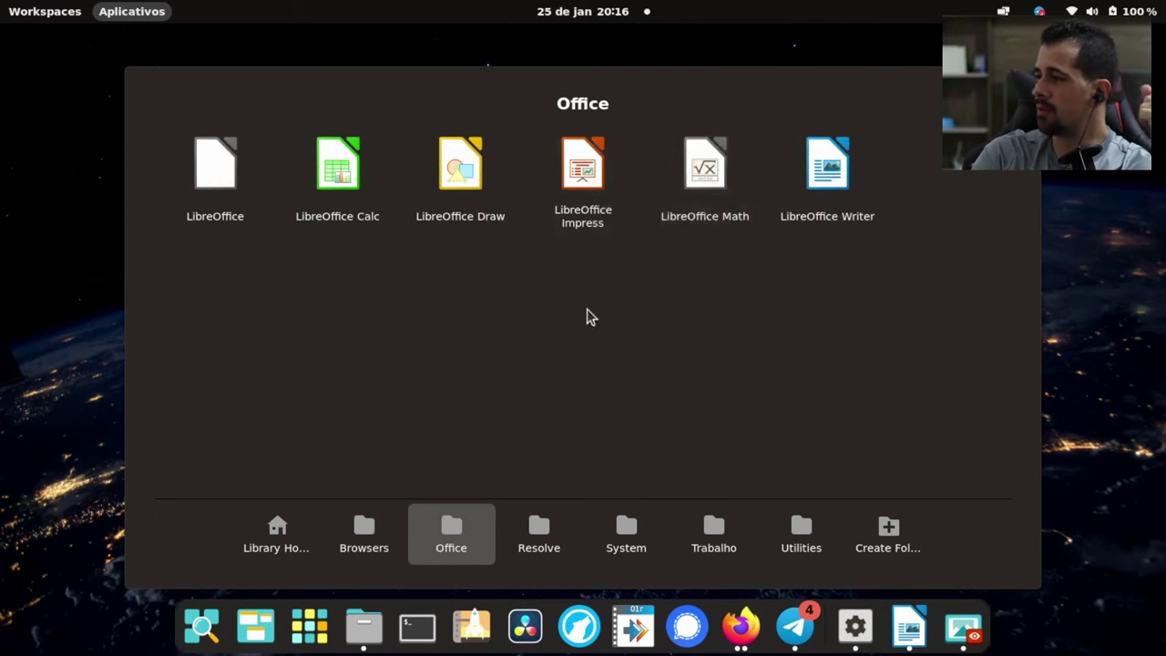
- Launch LibreOffice Calc from the Office folder, move between cells in the blank spreadsheet, and close it
click(337, 177)
click(388, 214)
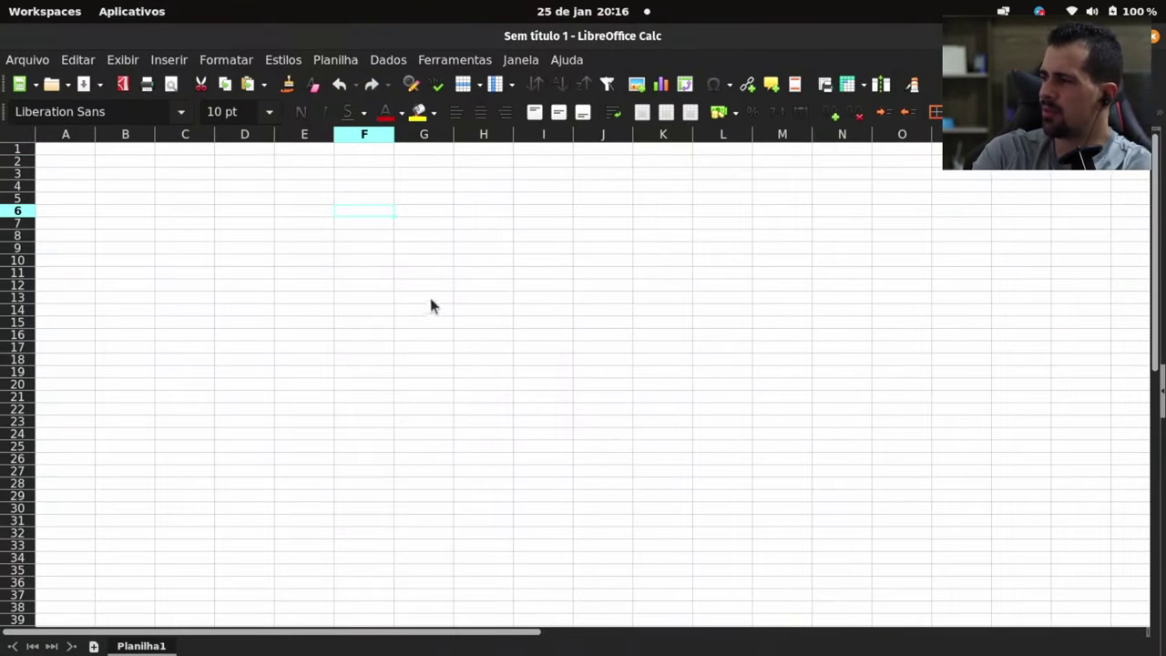
click(436, 285)
key(Right)
key(Right)
key(Up)
key(Up)
key(Up)
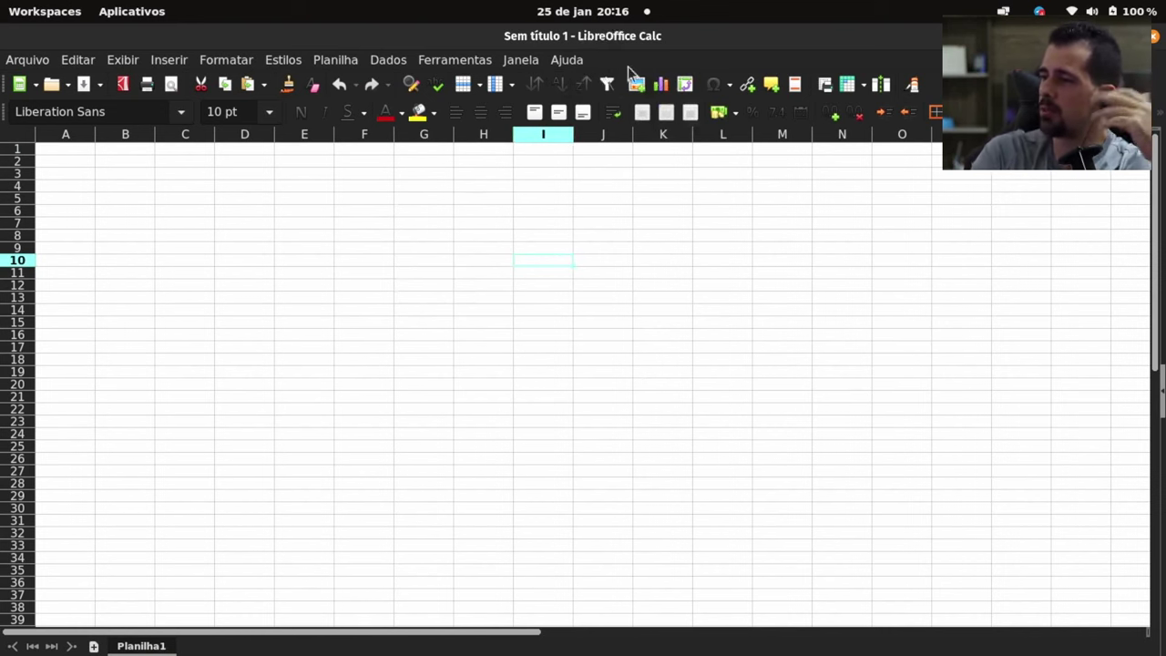
double_click(660, 34)
click(756, 37)
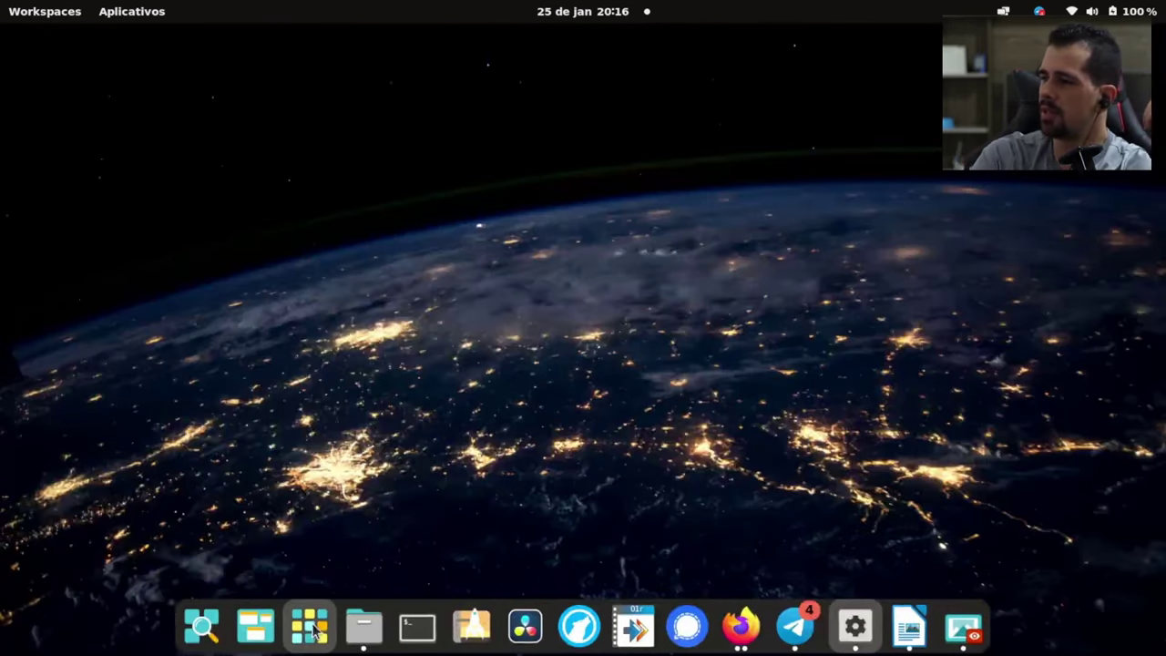
- Launch LibreOffice Writer from the library's Office folder, view the document Introdução.odt, and put the Writer window away
click(310, 625)
click(451, 532)
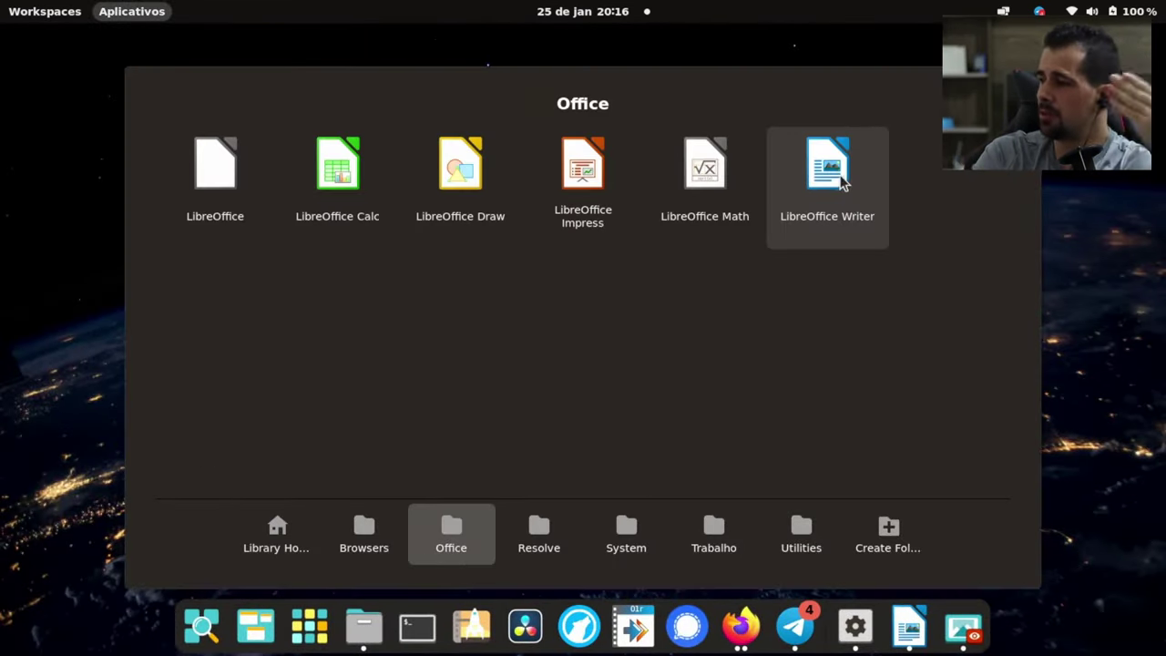
click(829, 178)
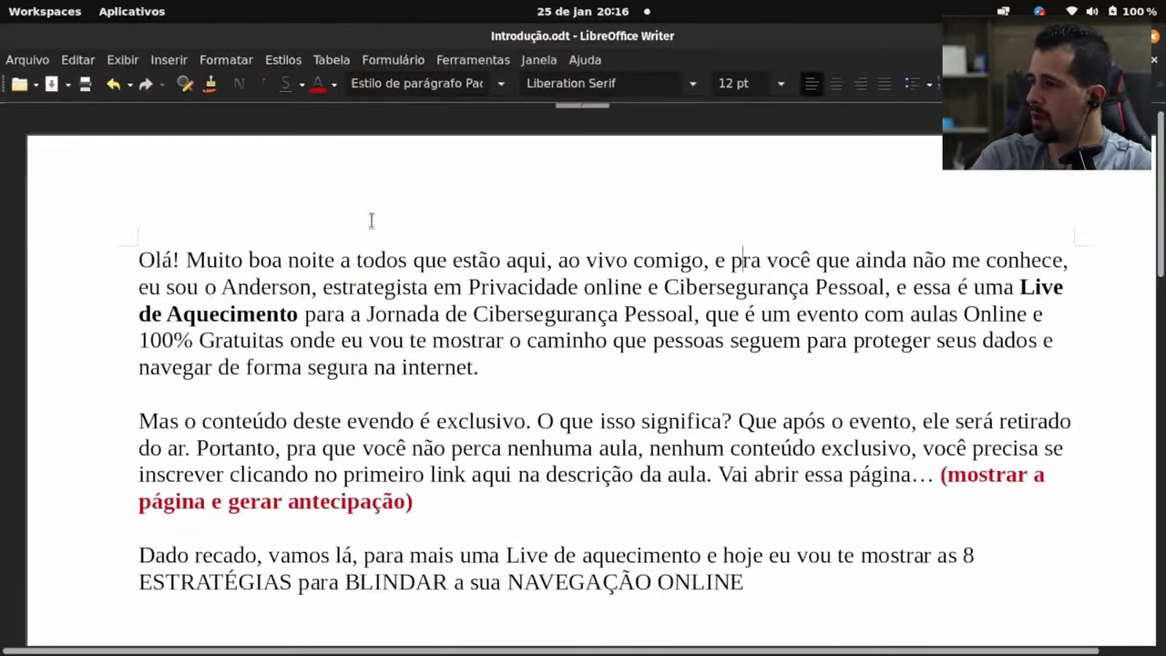
double_click(382, 39)
key(super+h)
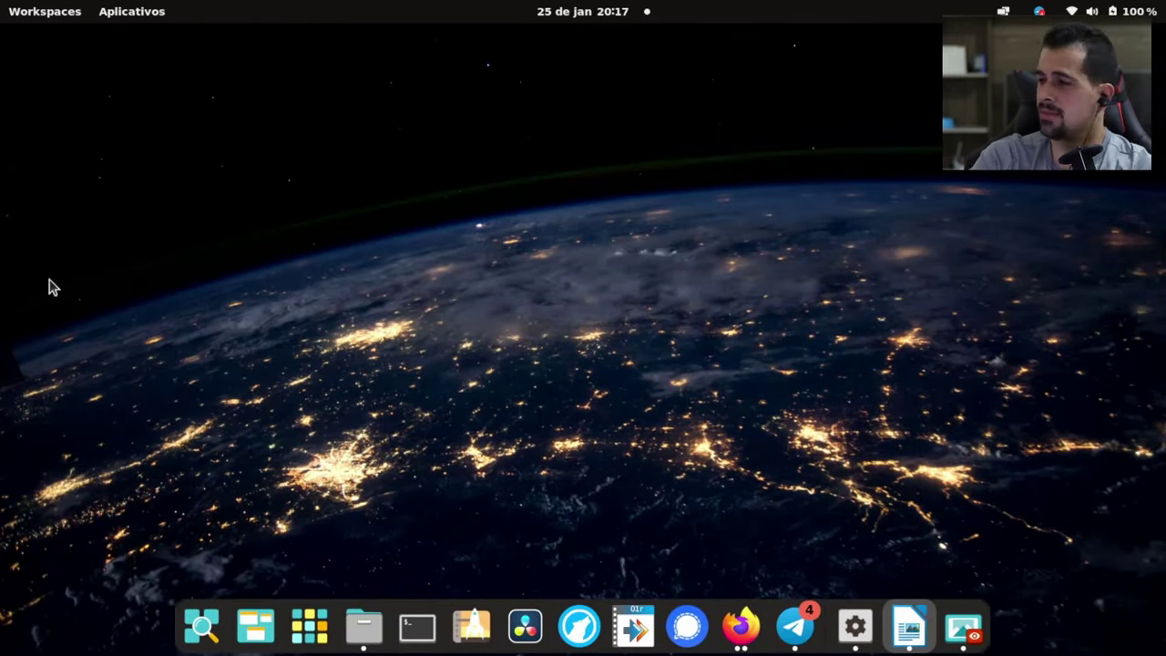
- Browse the application library's Office and System folders and launch the Discos utility
click(336, 624)
click(446, 534)
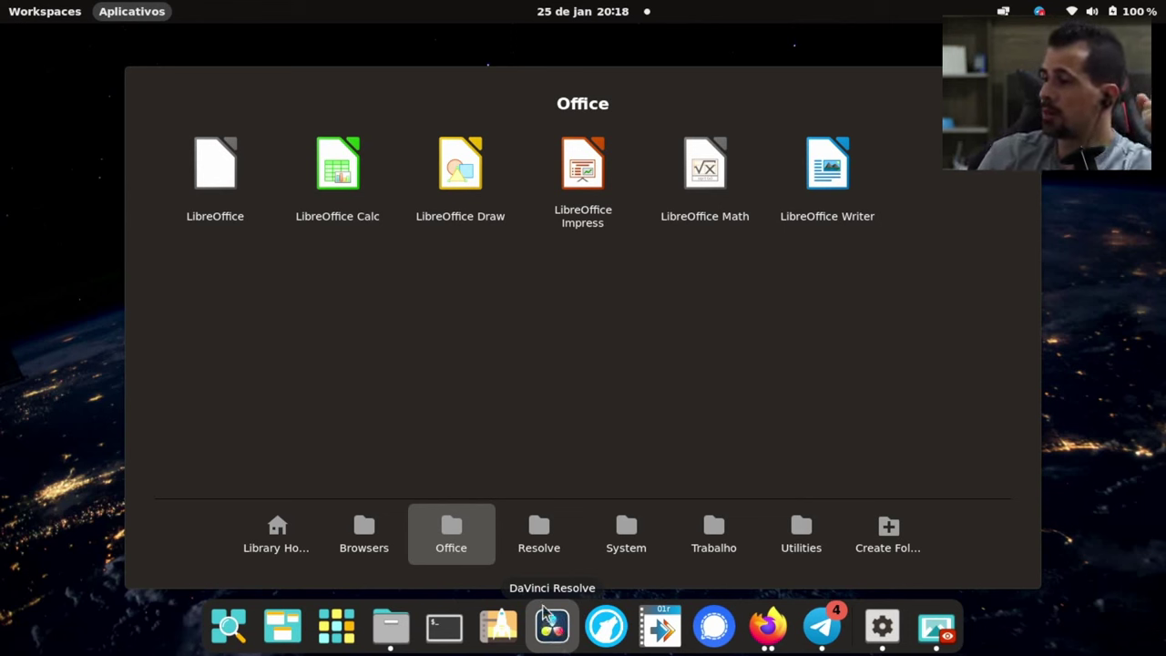
click(625, 533)
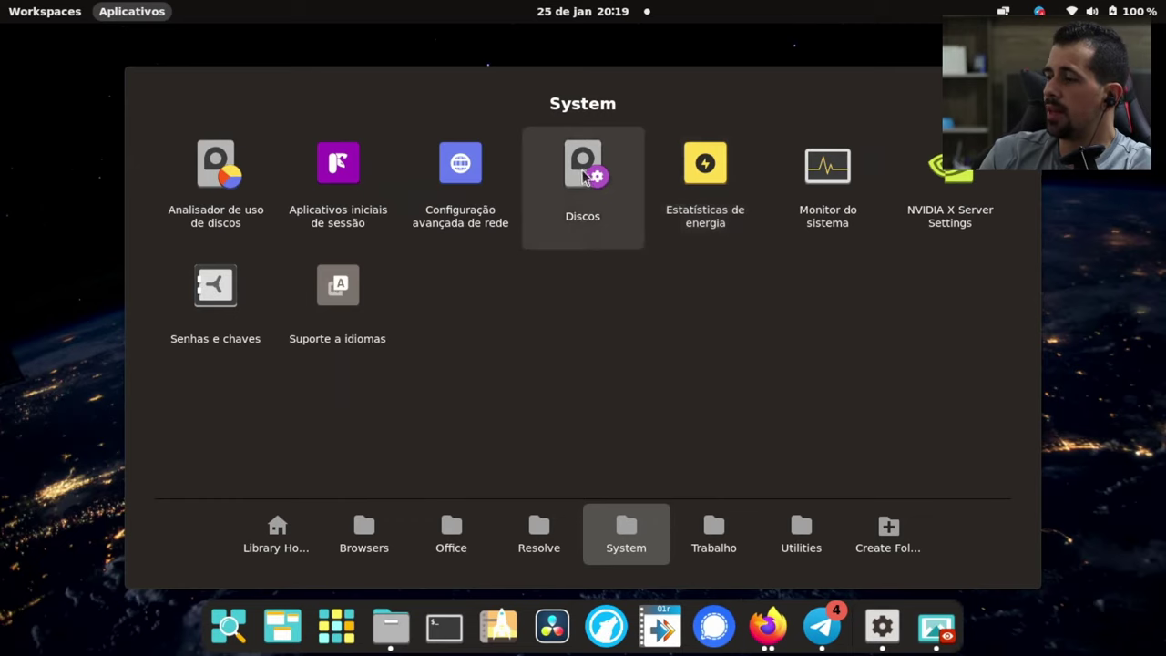
click(580, 228)
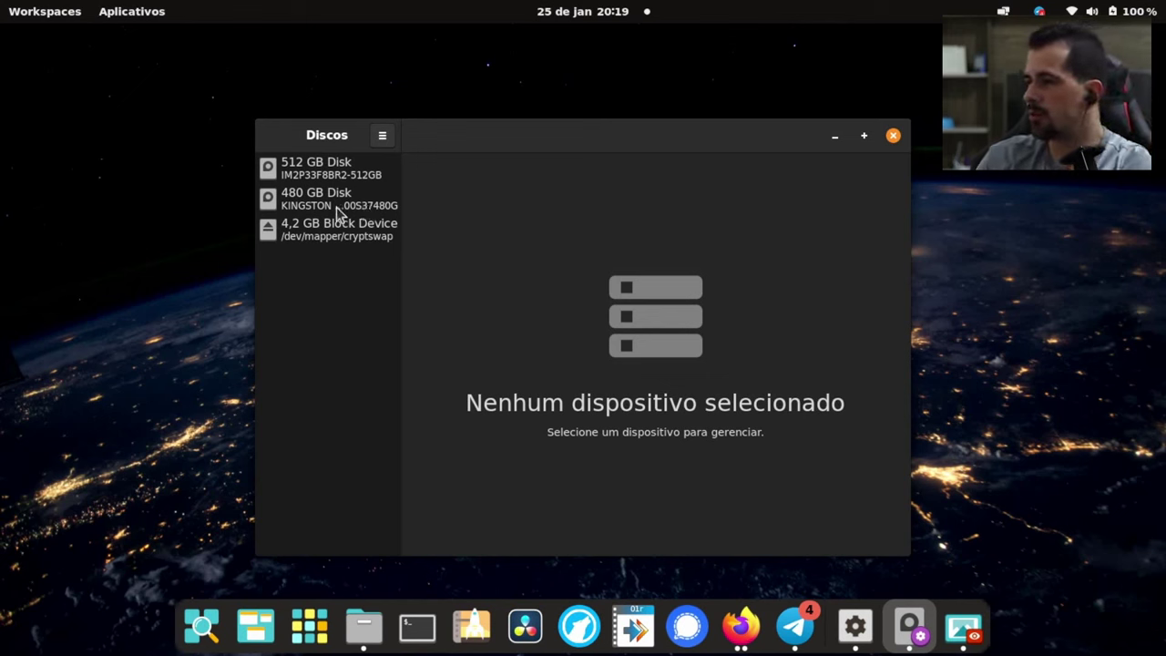
- Examine the 512 GB disk's volumes and the options available for partition 5 in Discos, and close the utility
click(337, 211)
click(339, 175)
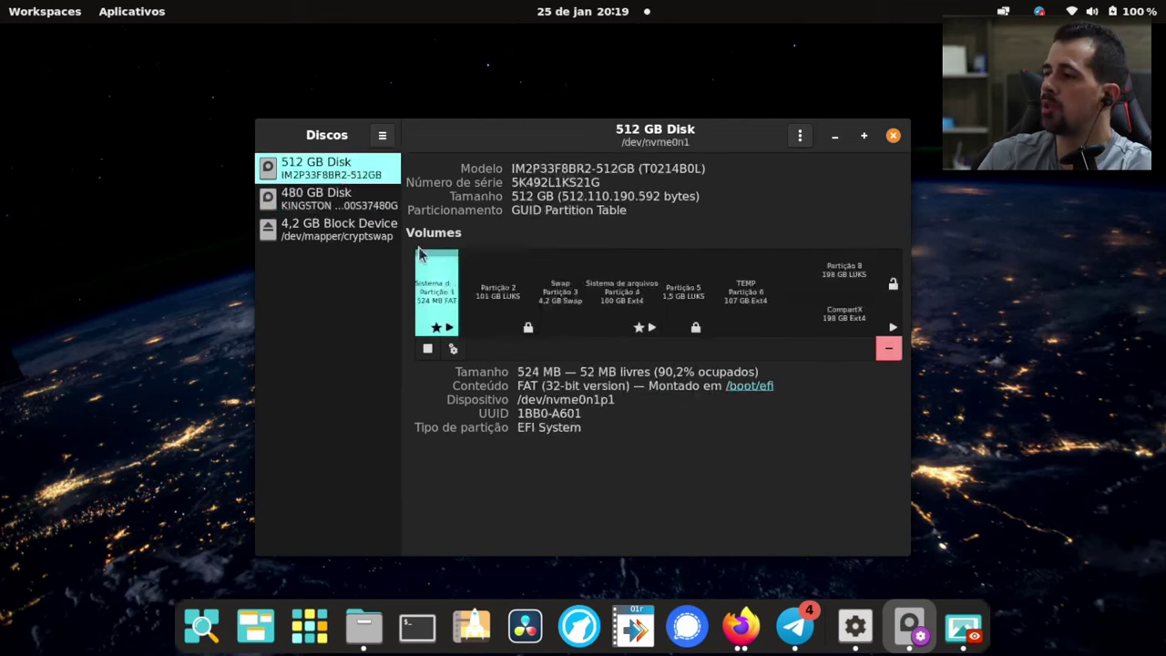
click(681, 323)
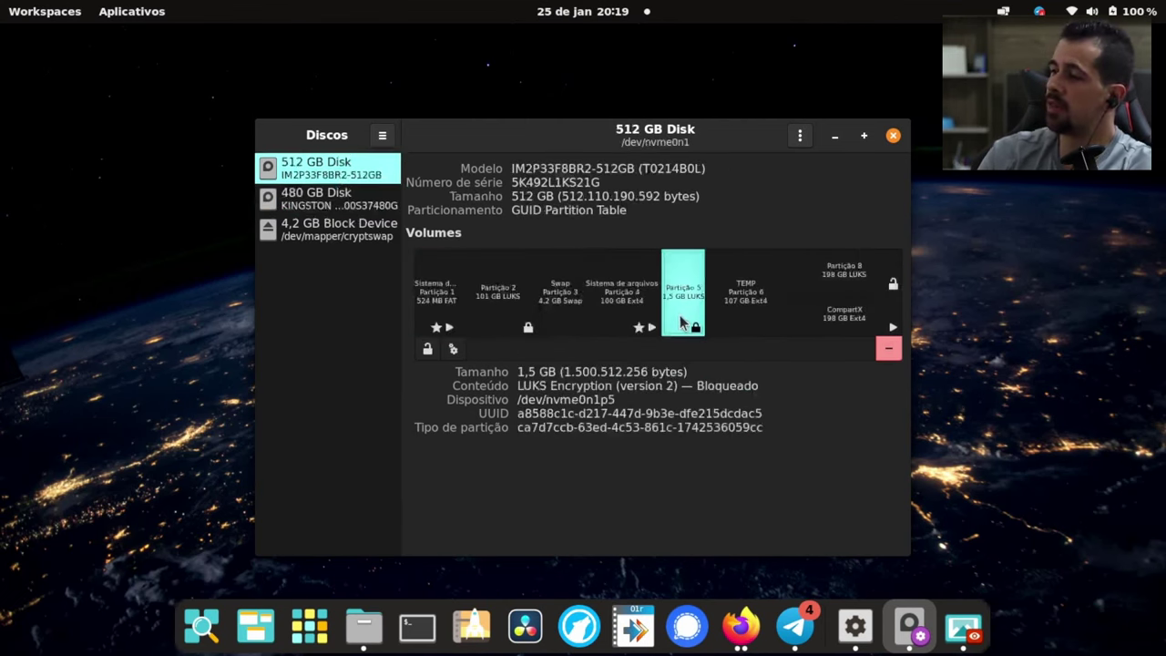
click(453, 350)
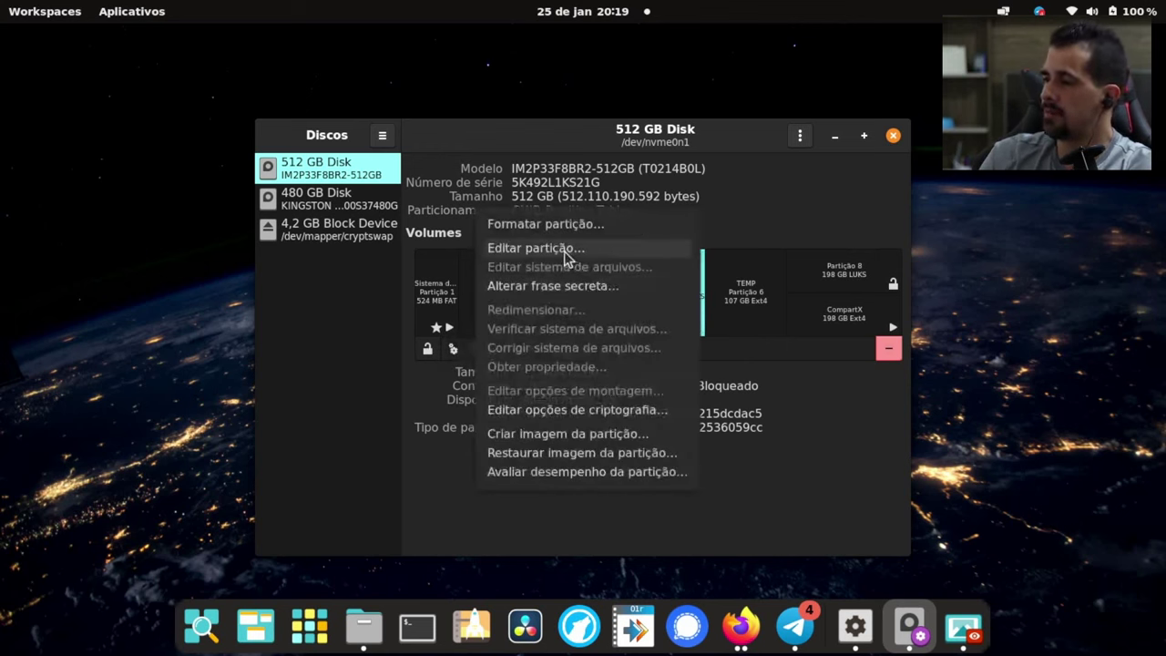
click(892, 144)
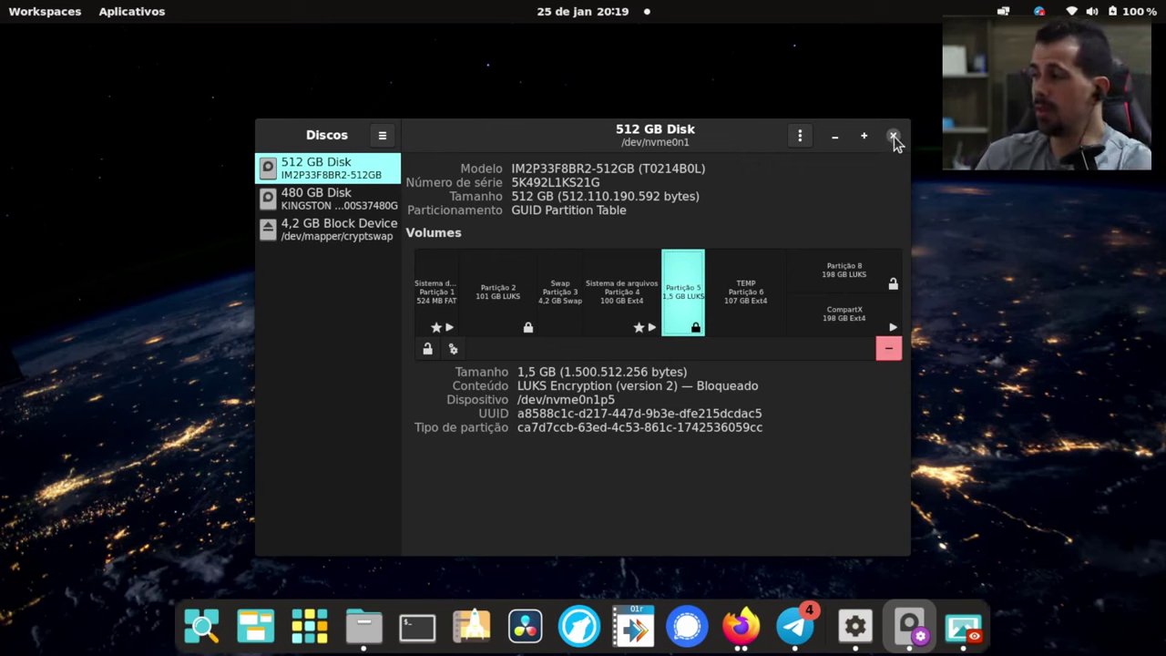
click(894, 137)
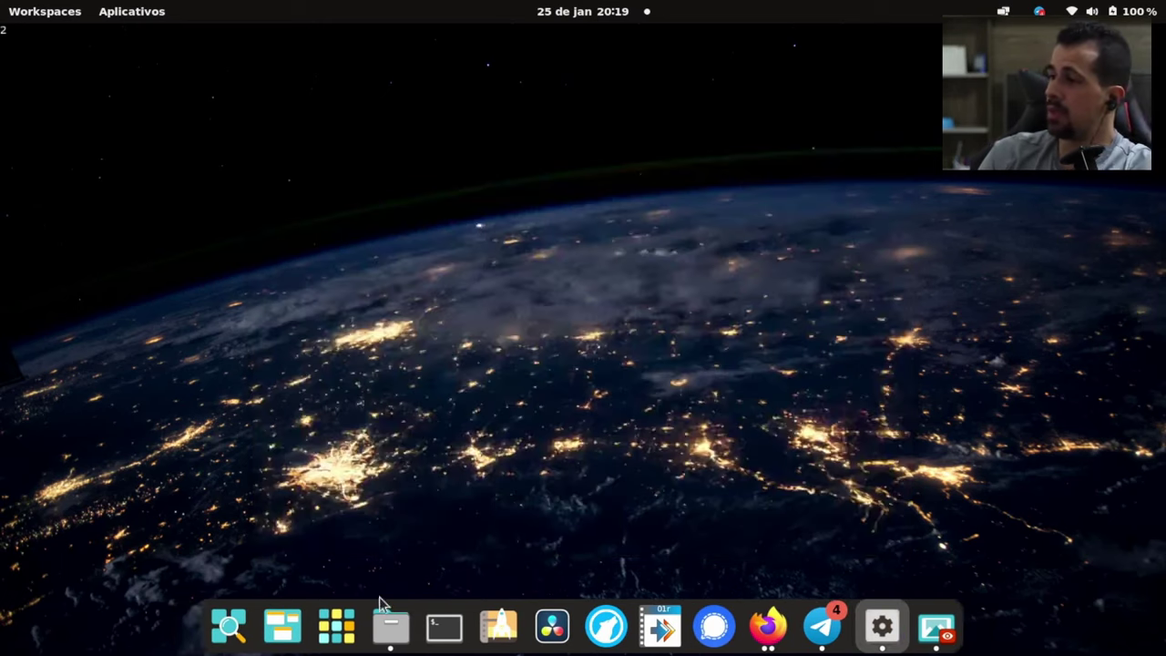
- Launch the GNU image manipulation program from the library's Trabalho folder and fit its window to the screen
click(336, 625)
click(710, 535)
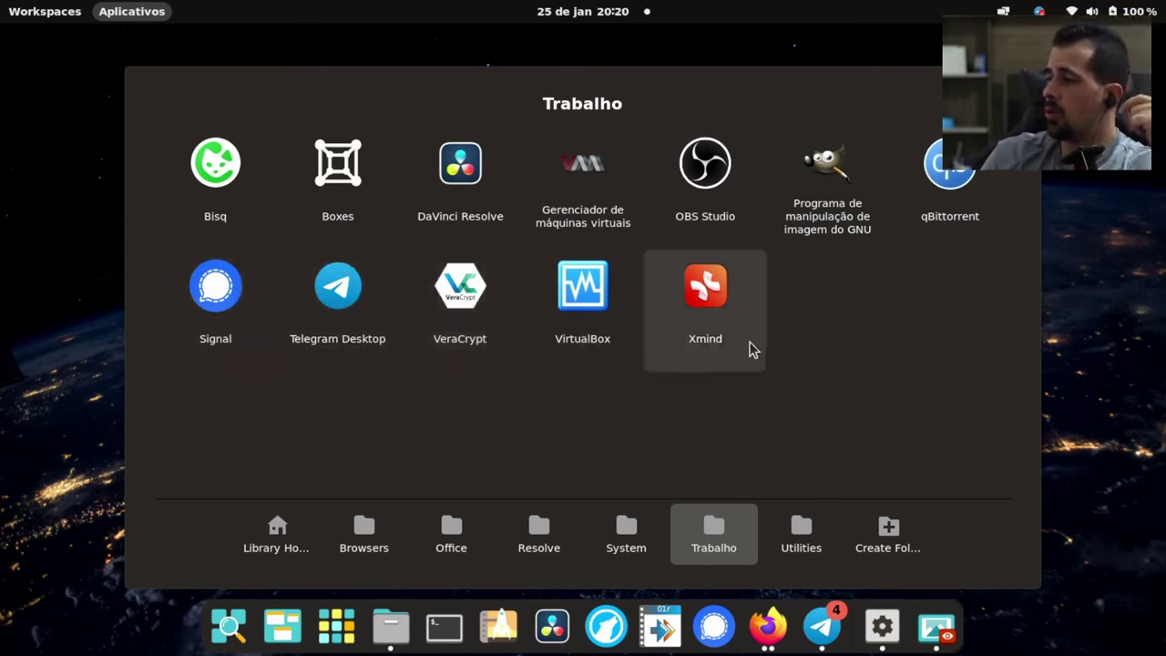
click(828, 187)
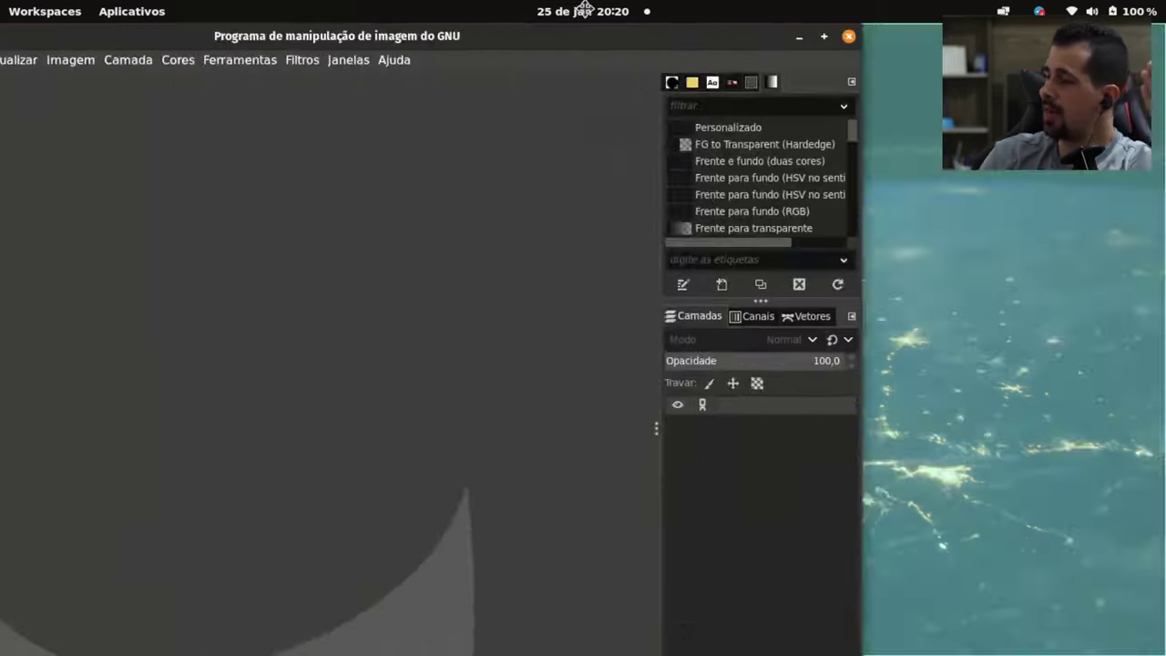
key(super+v)
key(Escape)
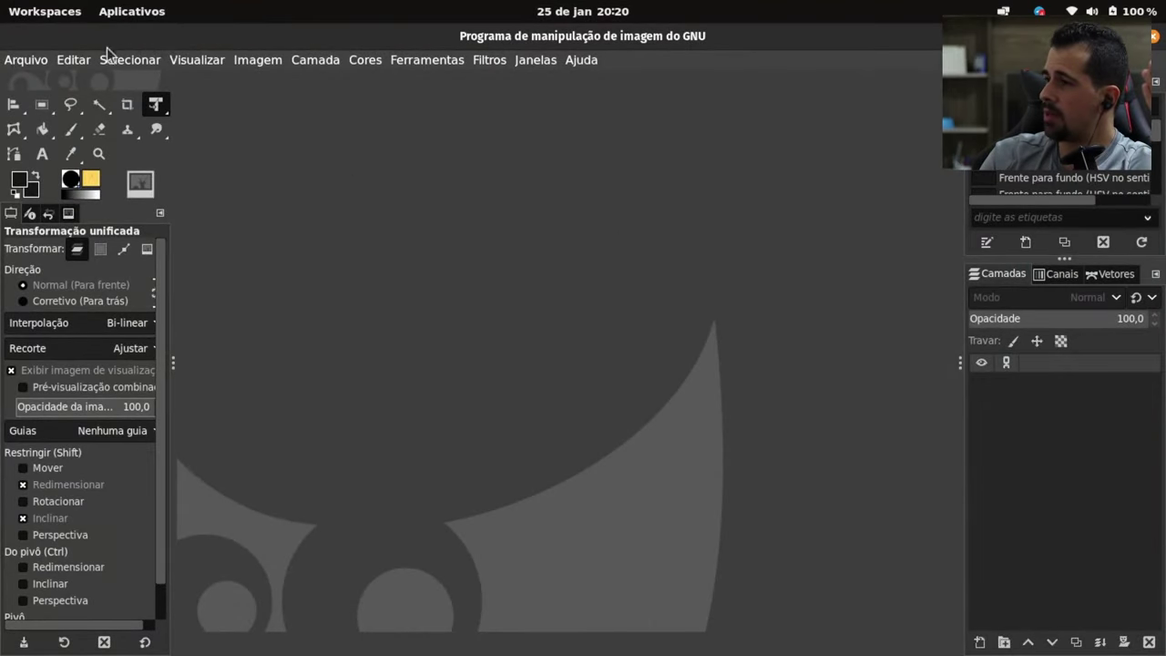
- Open the recent image Capa Live.xcf, look over the whole cover design, and close the image editor
click(45, 58)
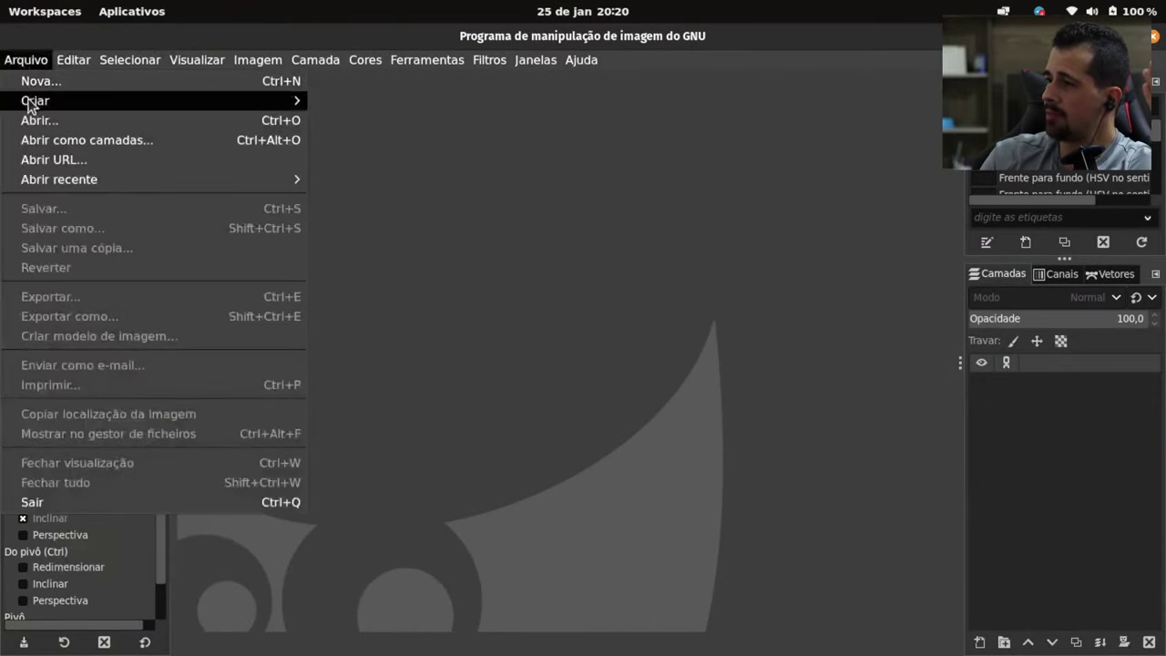
mouse_move(101, 185)
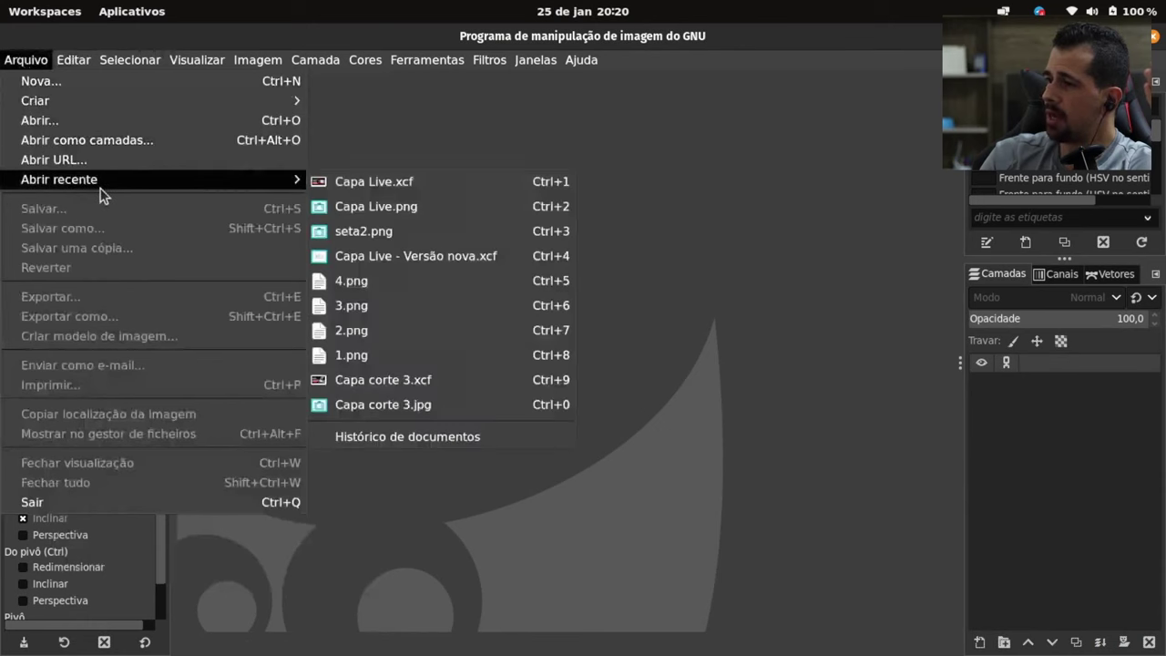
click(424, 187)
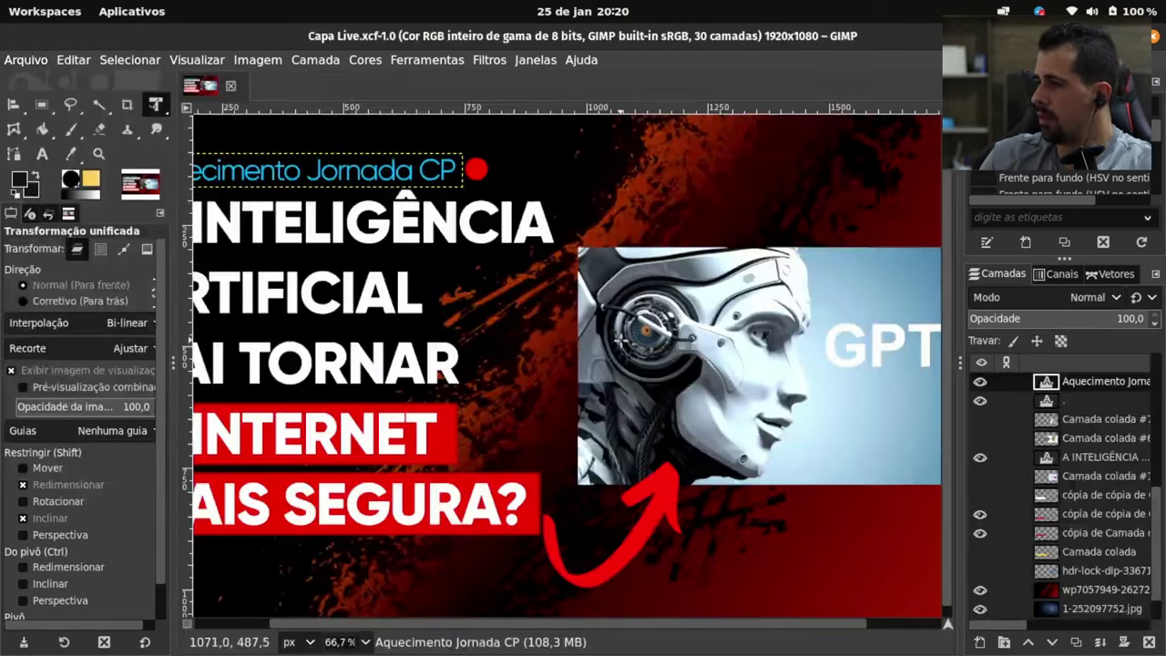
scroll(623, 345, down, 3)
scroll(574, 361, up, 3)
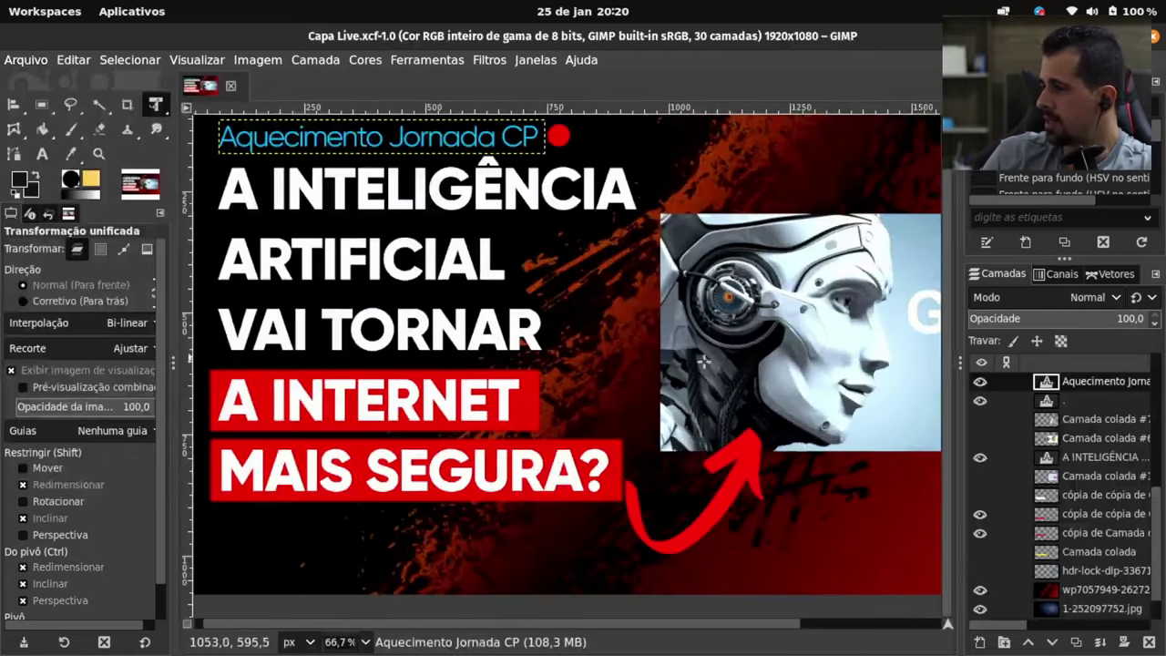
scroll(719, 363, down, 1)
scroll(700, 612, right, 3)
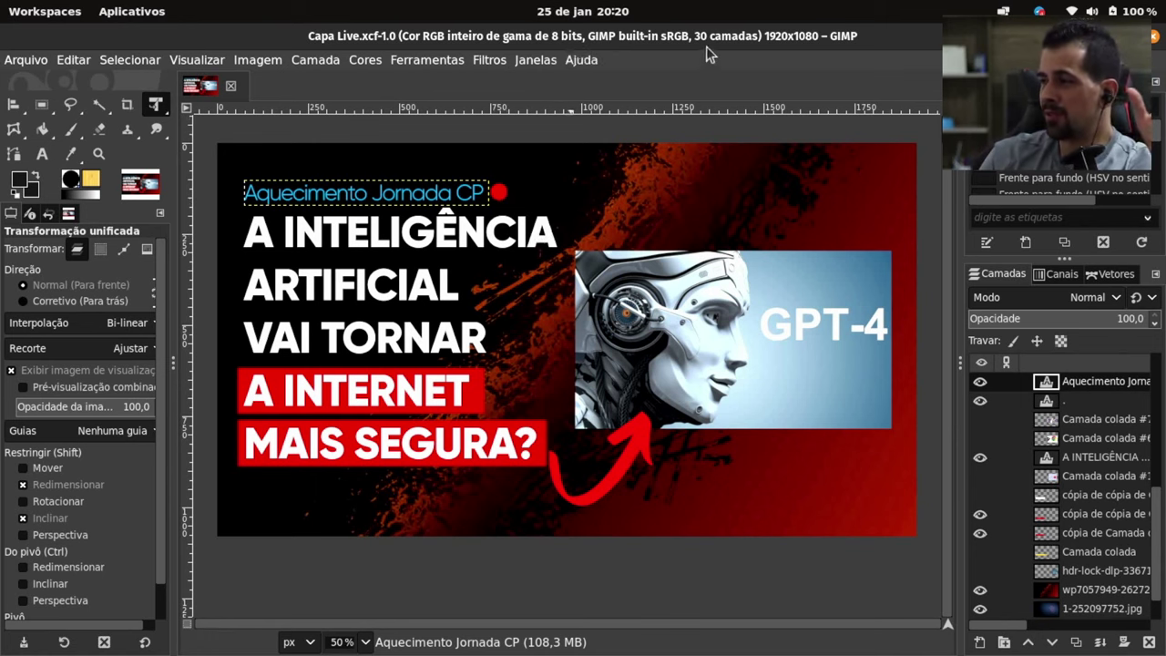
double_click(733, 41)
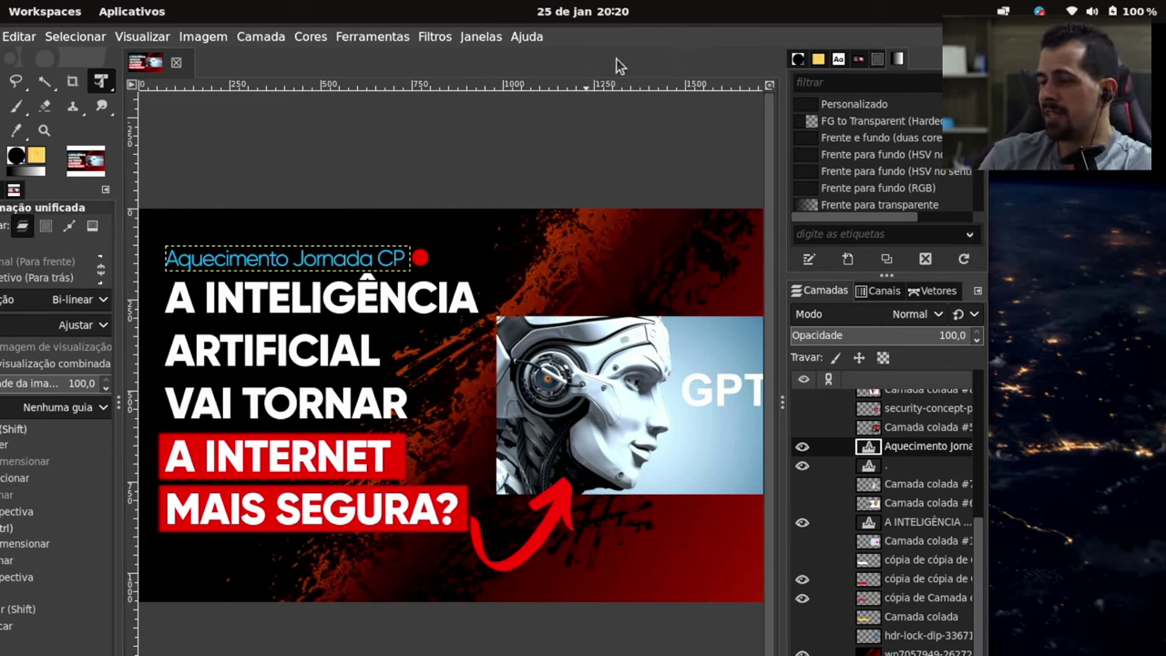
key(super+d)
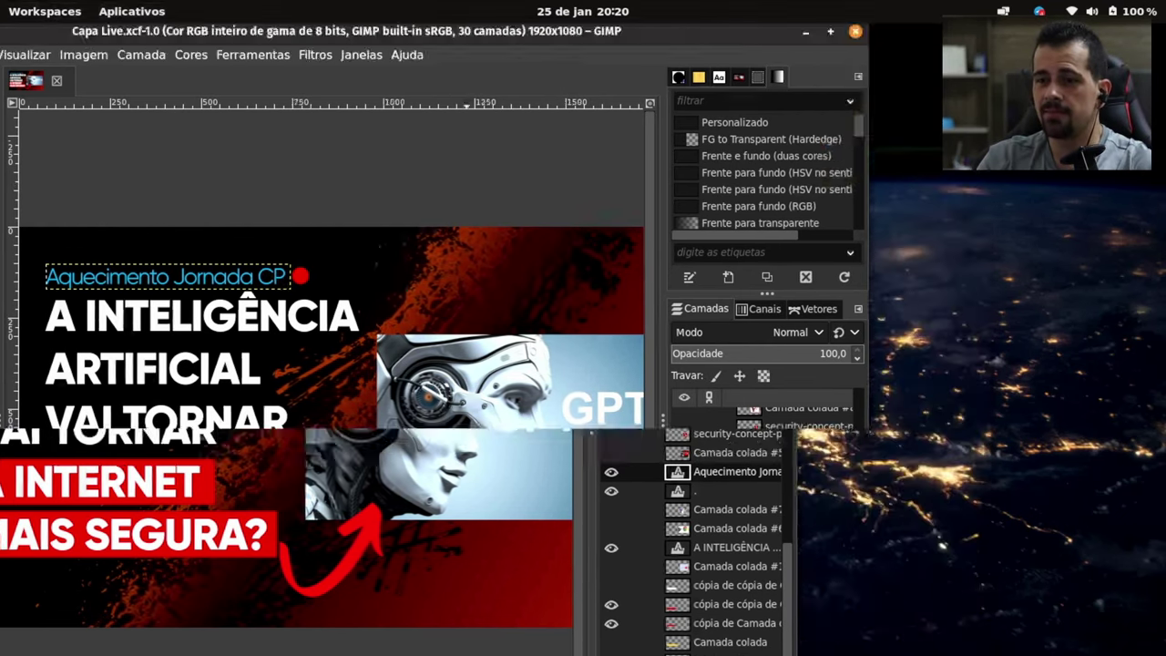
- Examine the apps in the application library's Trabalho and Utilities folders and leave the library
click(358, 638)
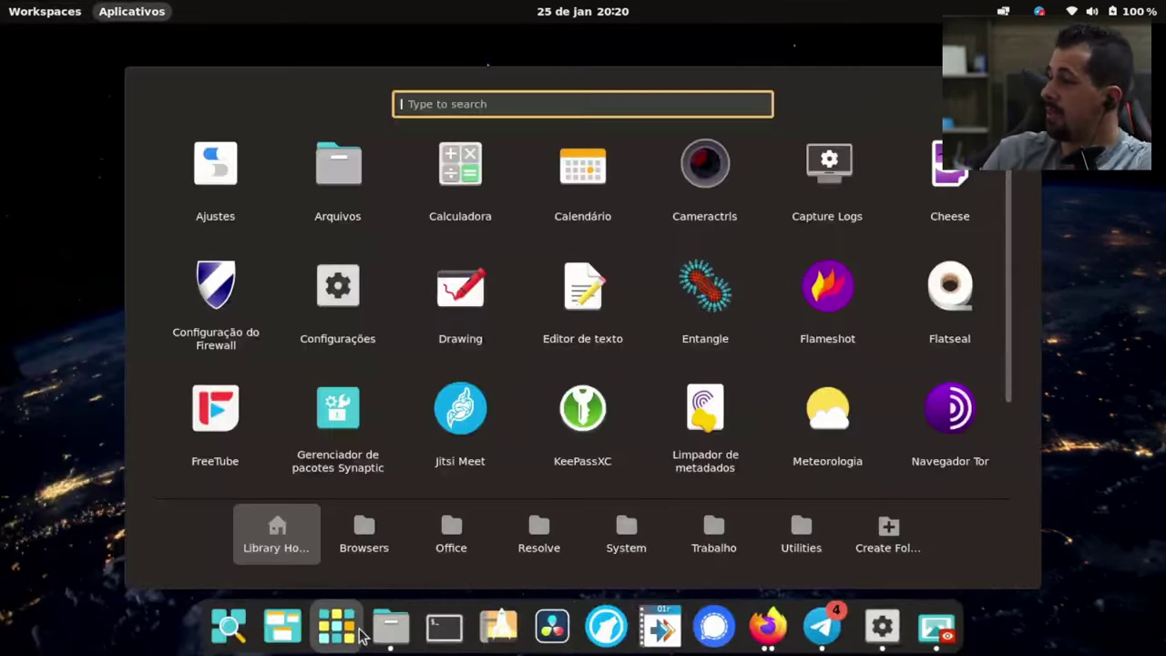
click(716, 551)
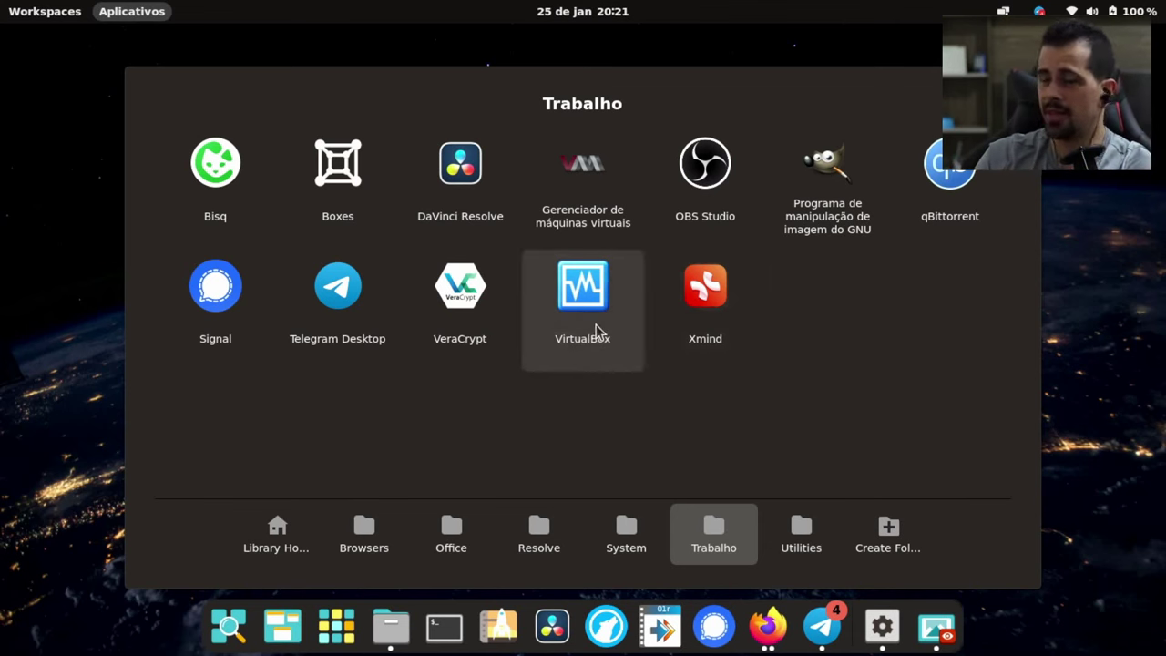
click(798, 523)
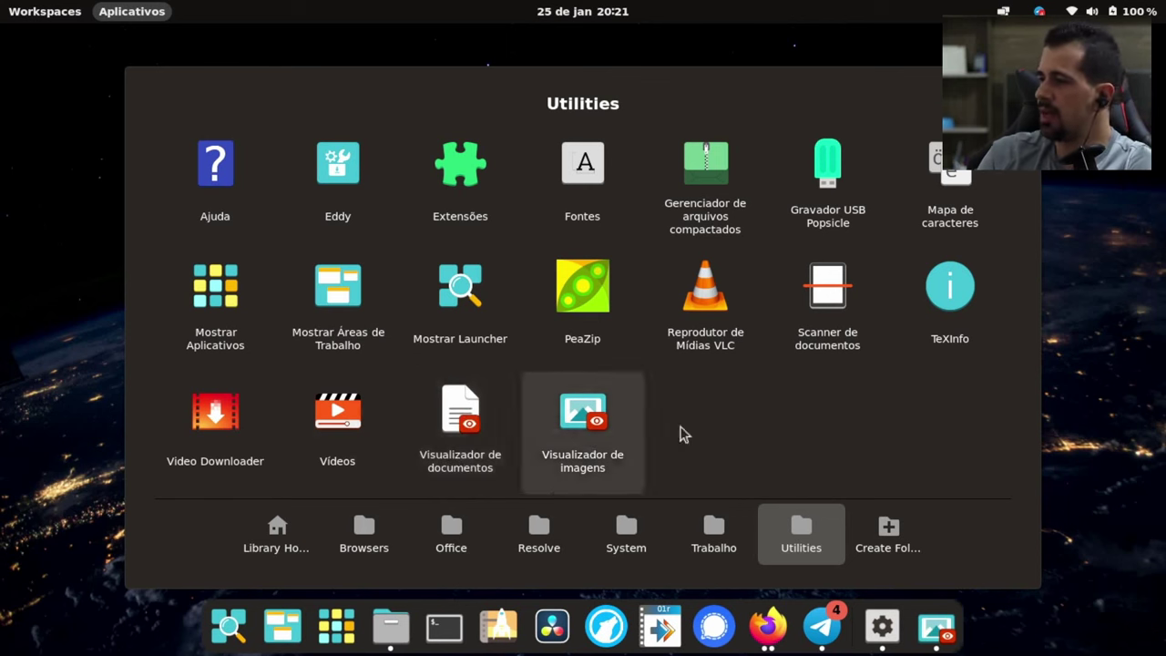
click(1084, 431)
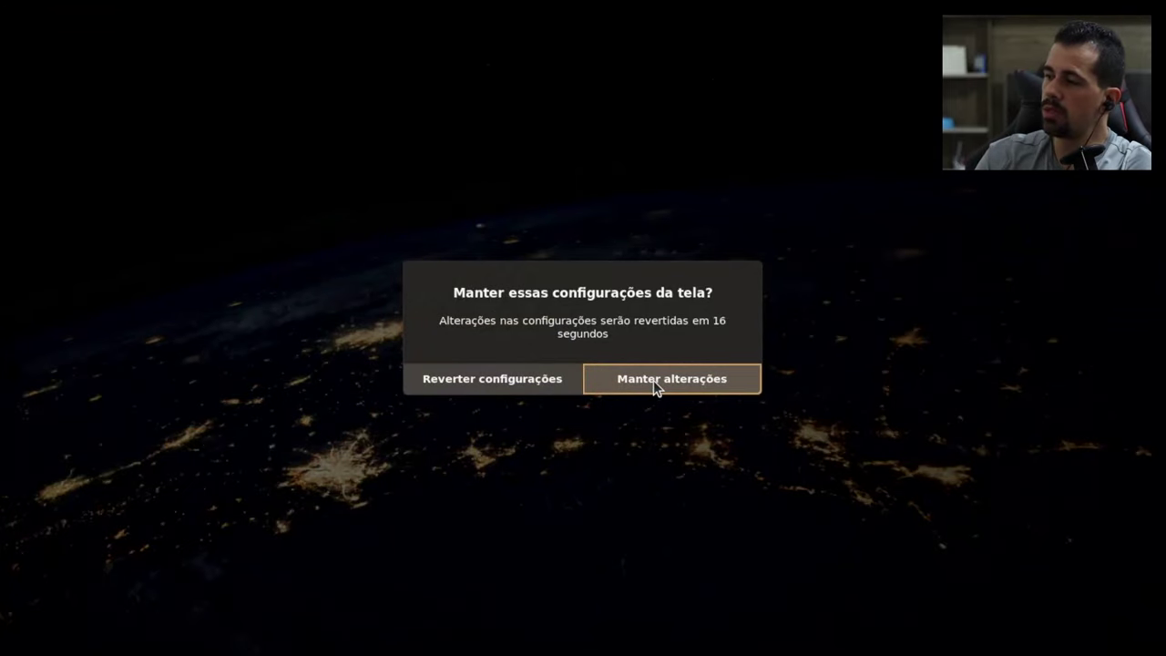
- Keep the changed display settings and show the message screenshot about running League of Legends with Lutris in full screen
click(654, 380)
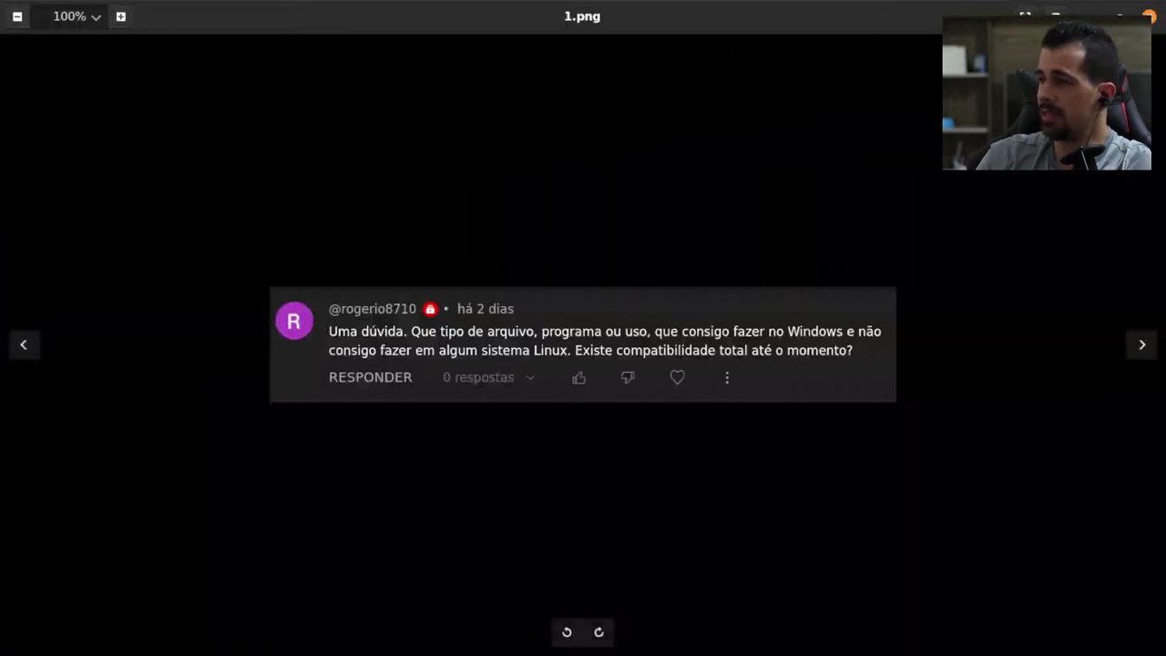
key(F11)
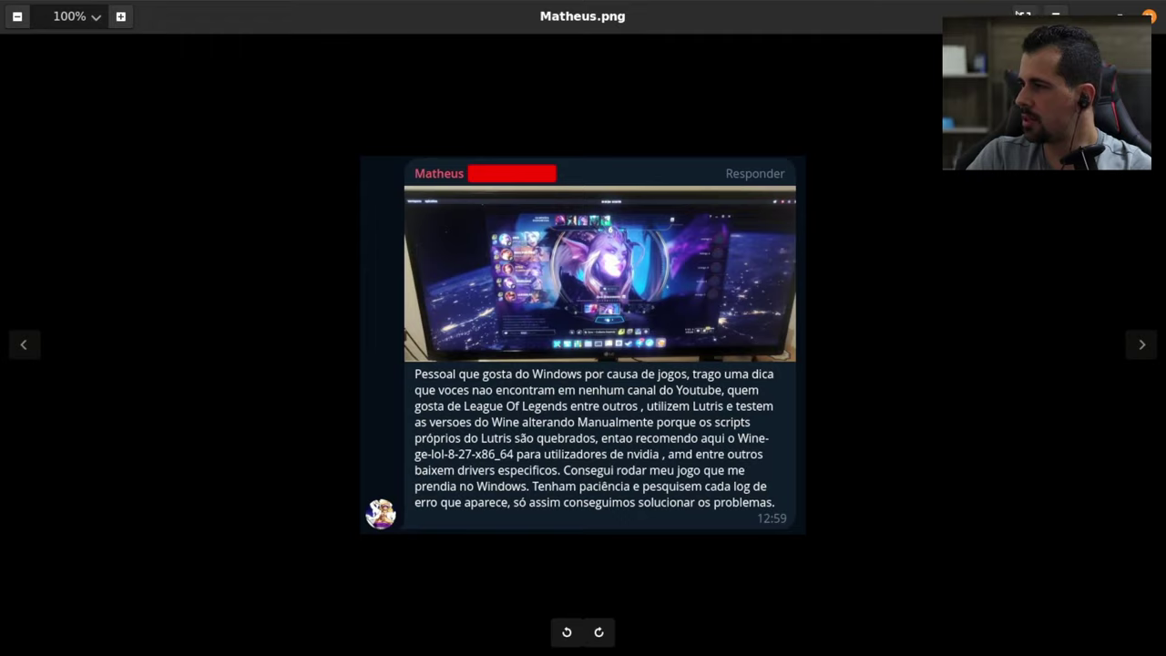
double_click(802, 346)
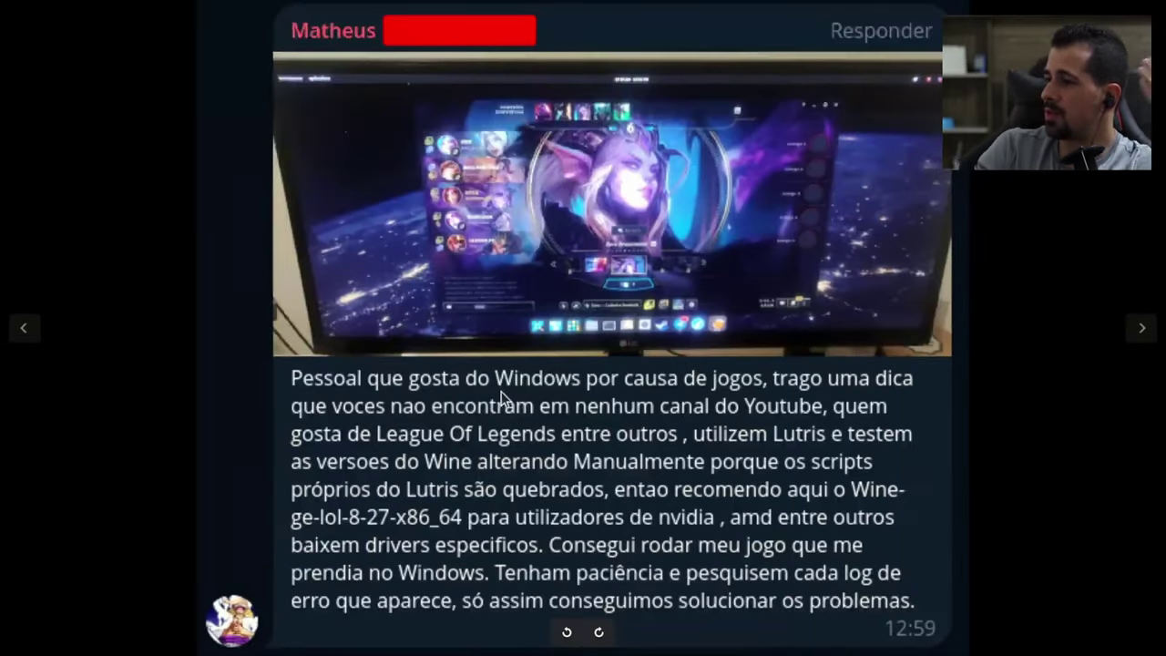